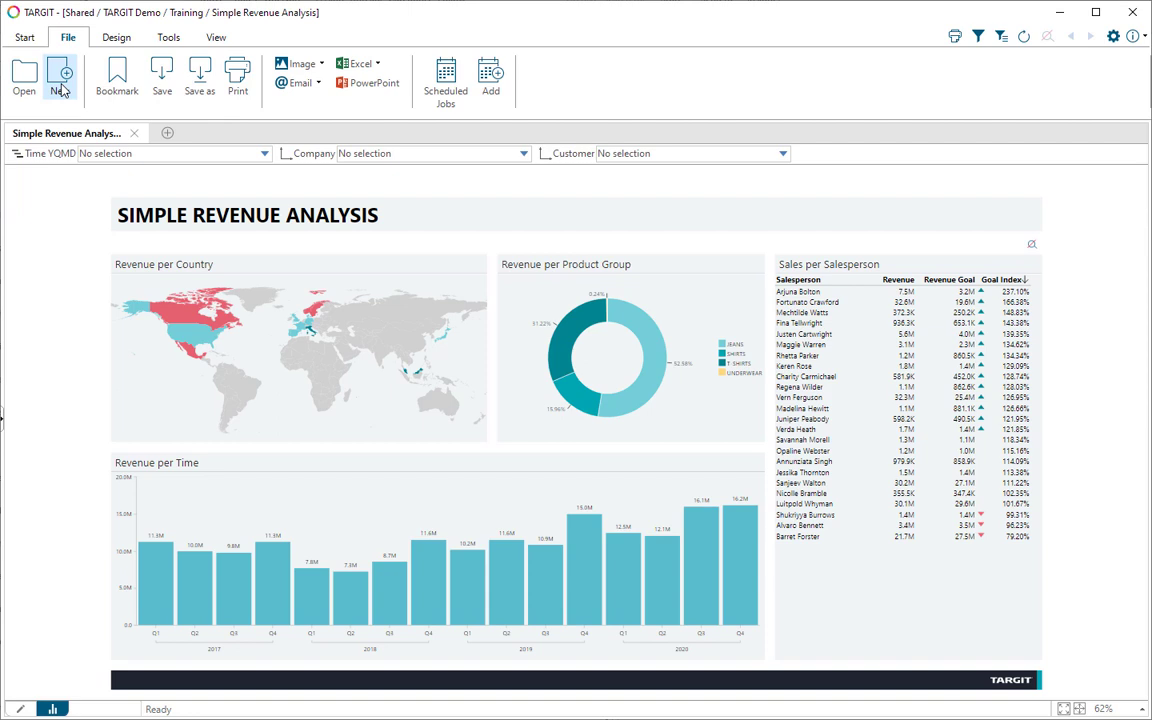
# Create a blank dashboard and insert a crosstab that uses the Sales cube from DemoData as its source.
pyautogui.click(60, 85)
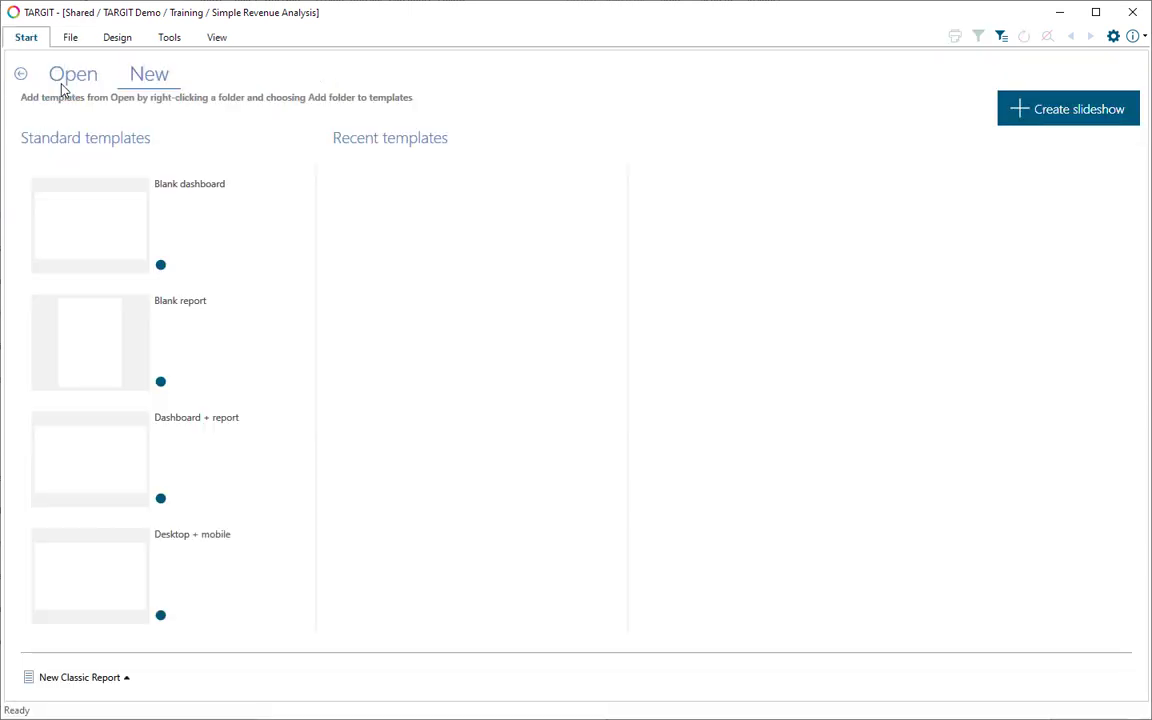
pyautogui.click(113, 215)
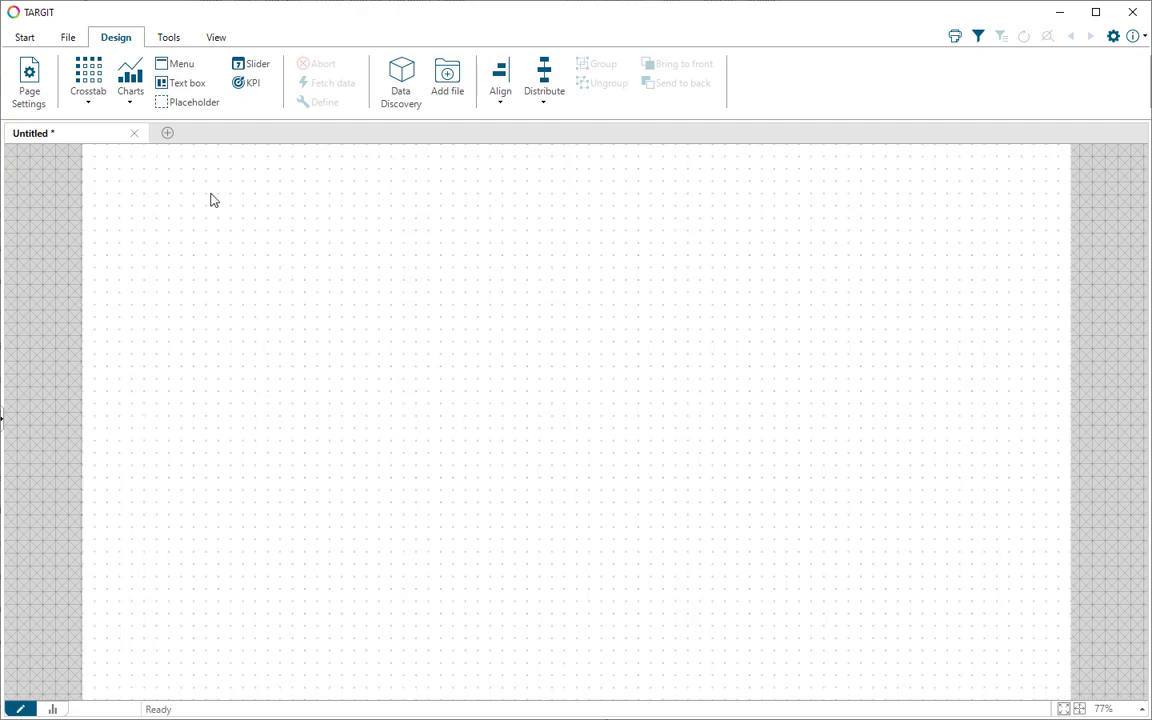
pyautogui.click(97, 88)
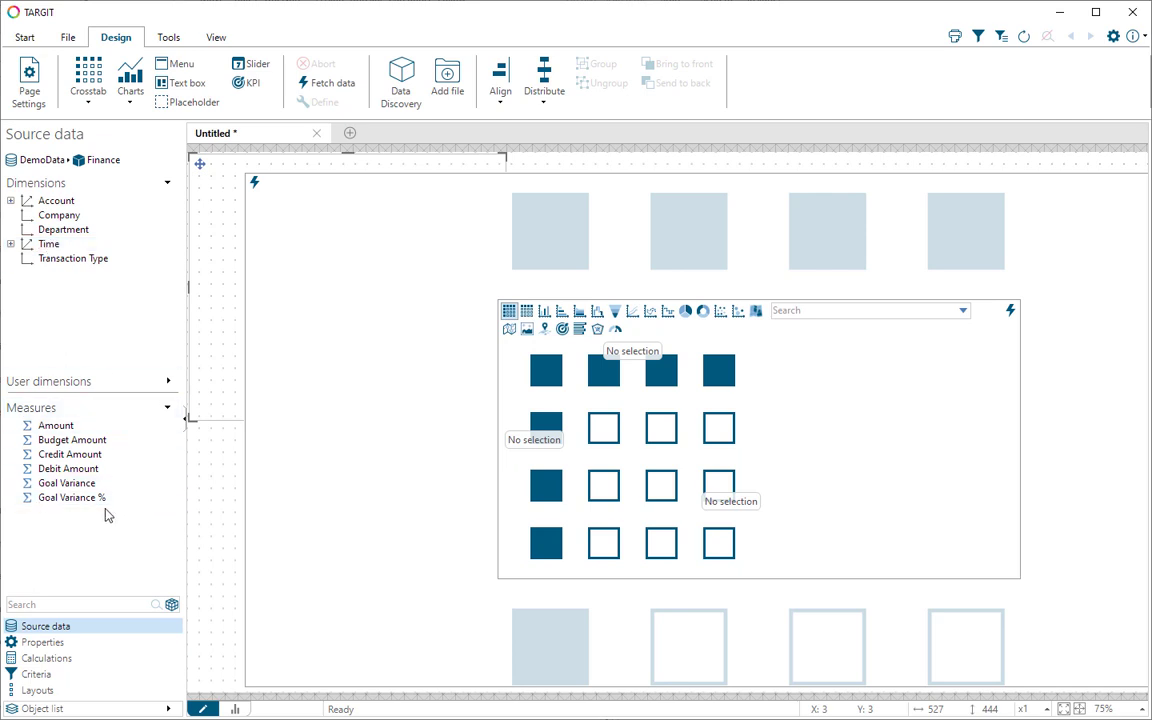
pyautogui.click(100, 162)
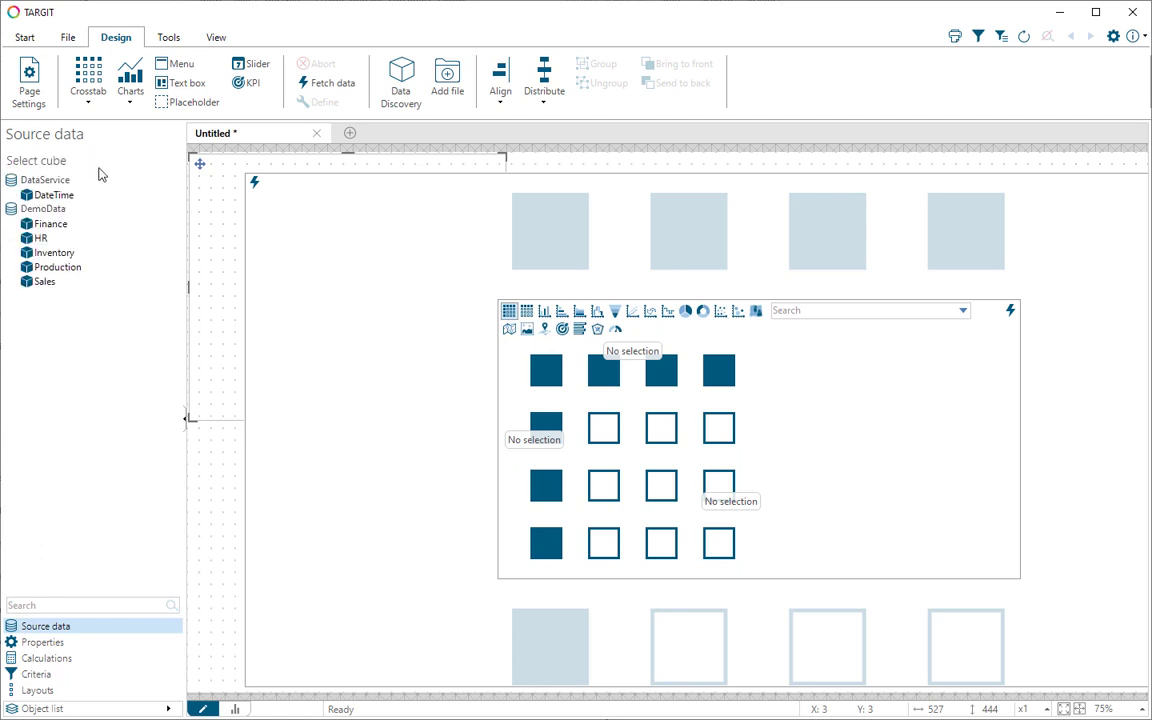
pyautogui.click(44, 284)
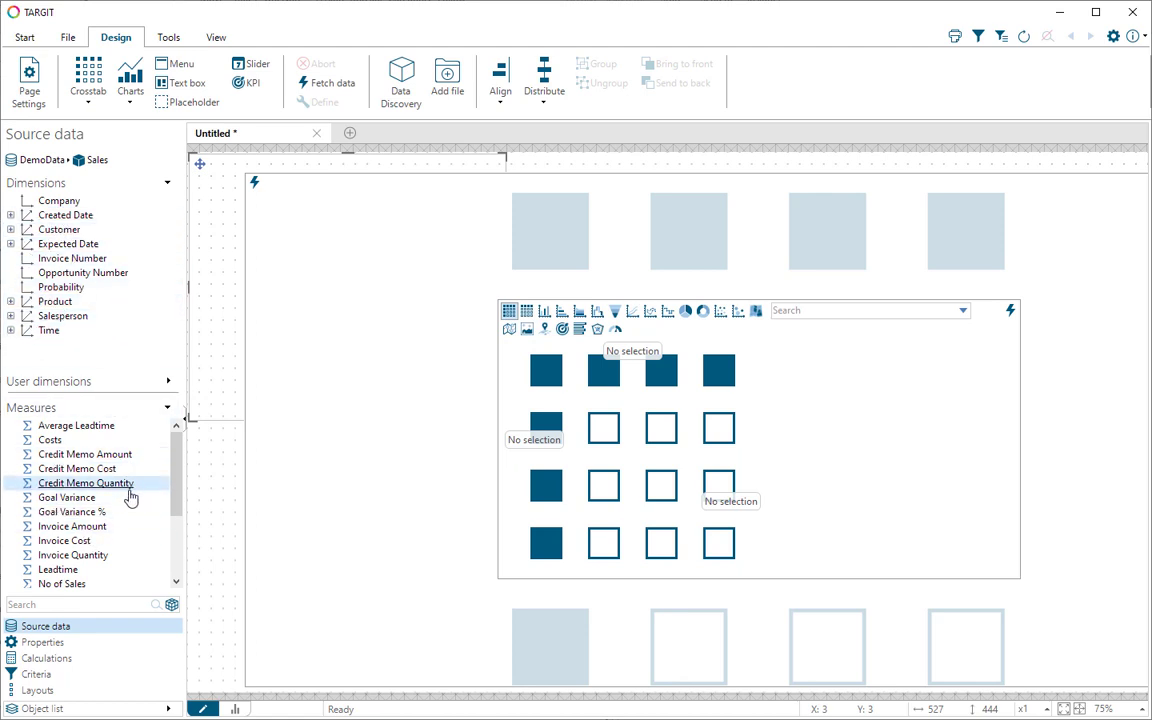
# Define the crosstab with Revenue as the measure and the Product level of the Product Hierarchy as rows.
pyautogui.moveTo(175, 470); pyautogui.dragTo(175, 537)
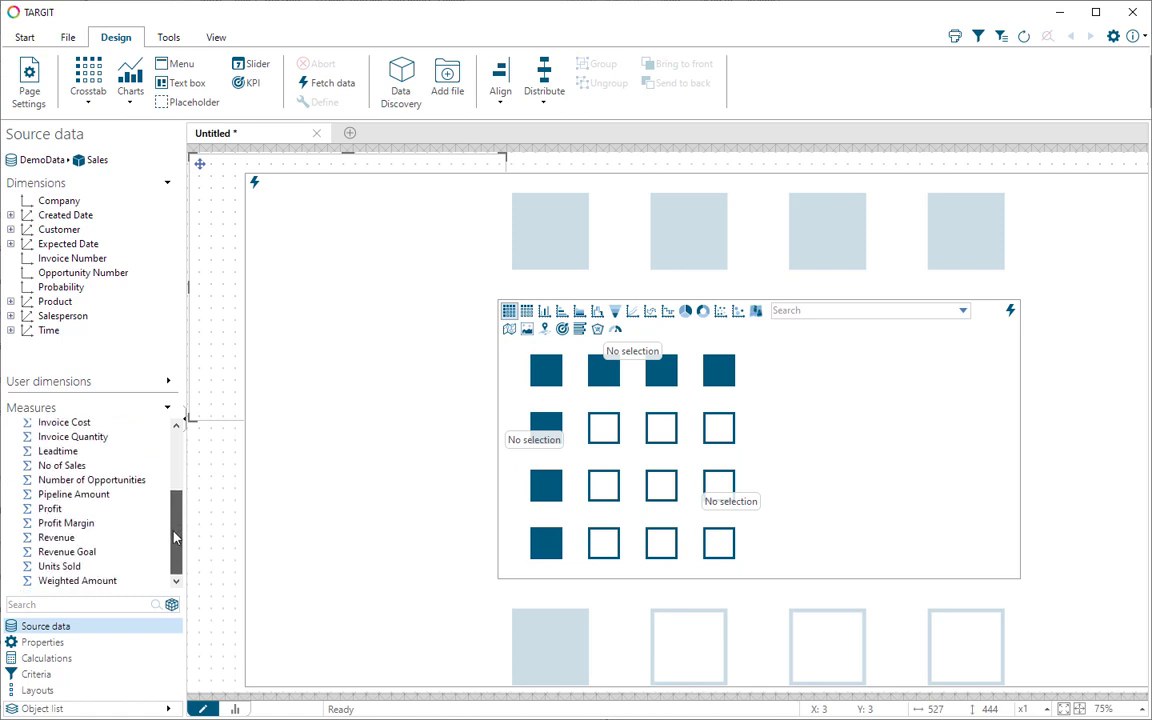
pyautogui.moveTo(57, 543); pyautogui.dragTo(730, 500)
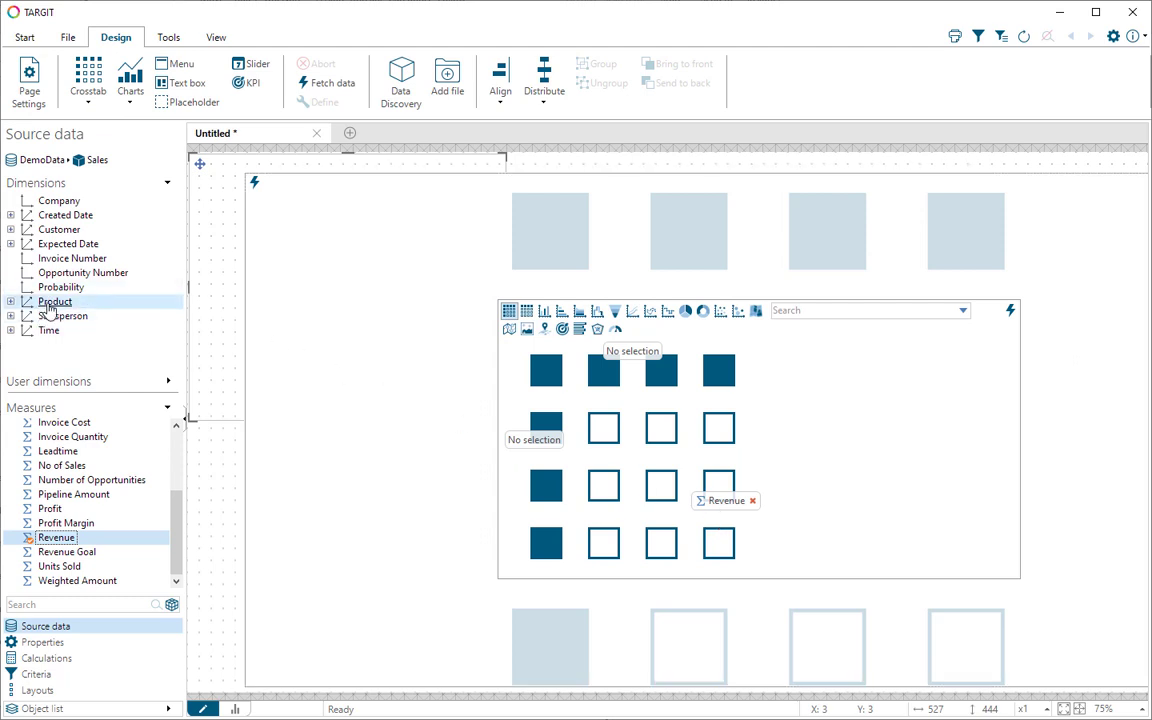
pyautogui.click(11, 302)
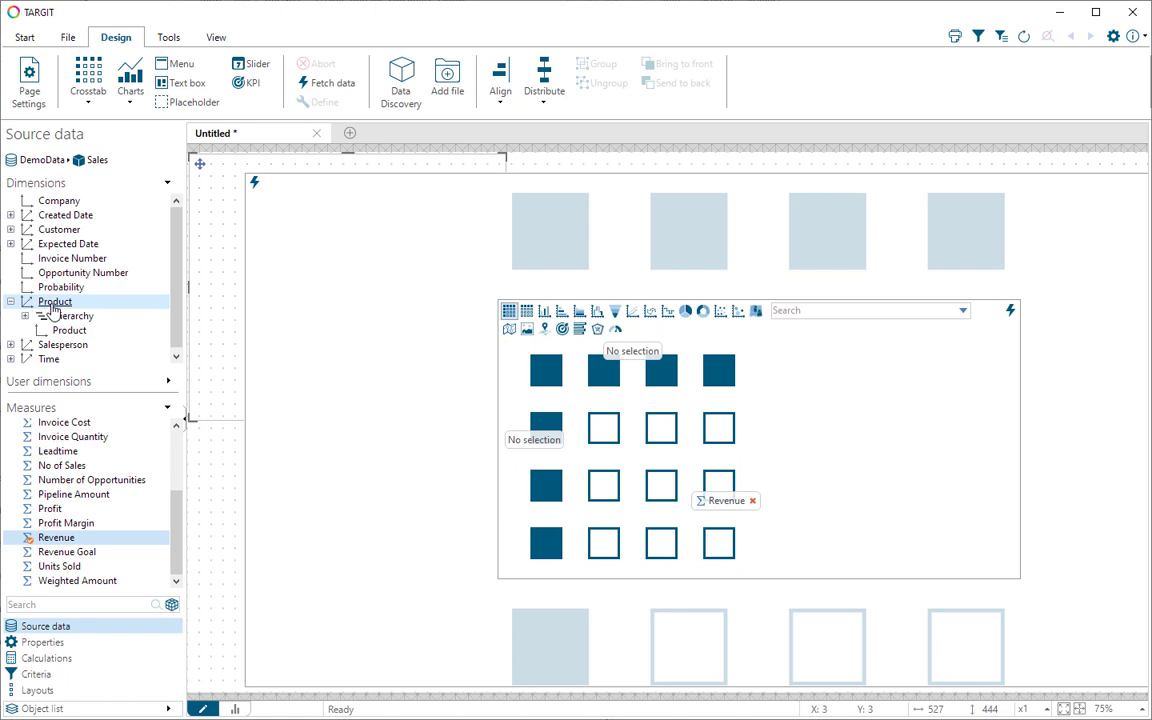
pyautogui.click(25, 316)
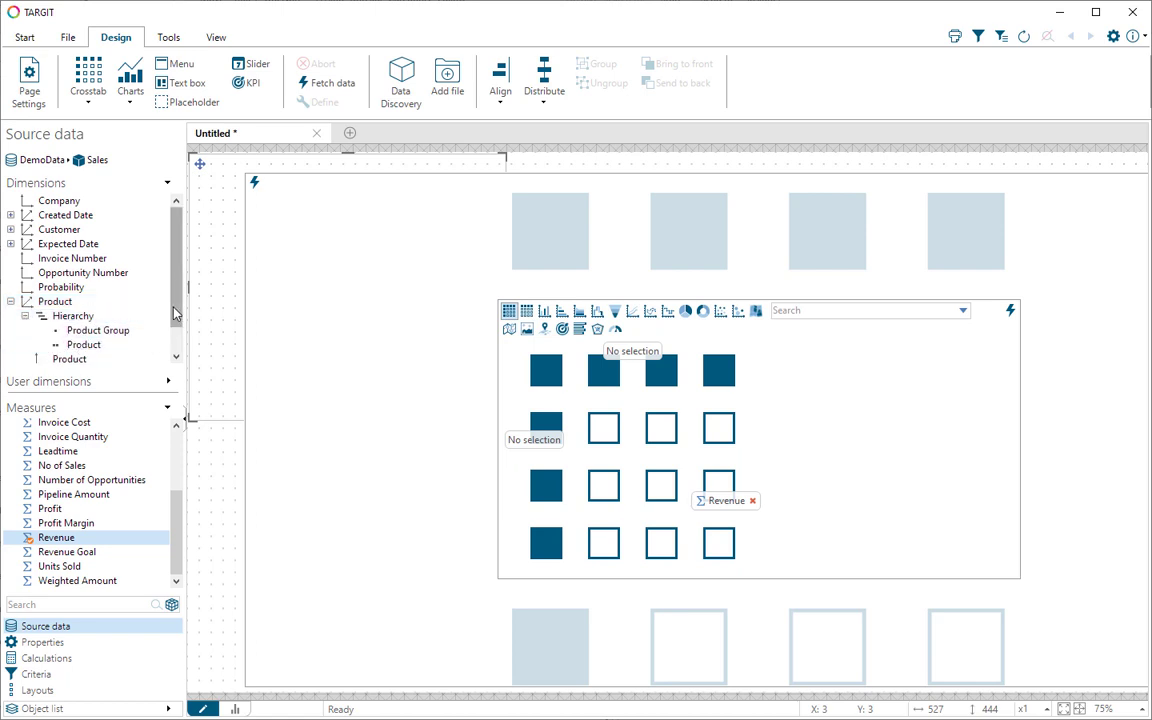
pyautogui.moveTo(176, 311); pyautogui.dragTo(176, 331)
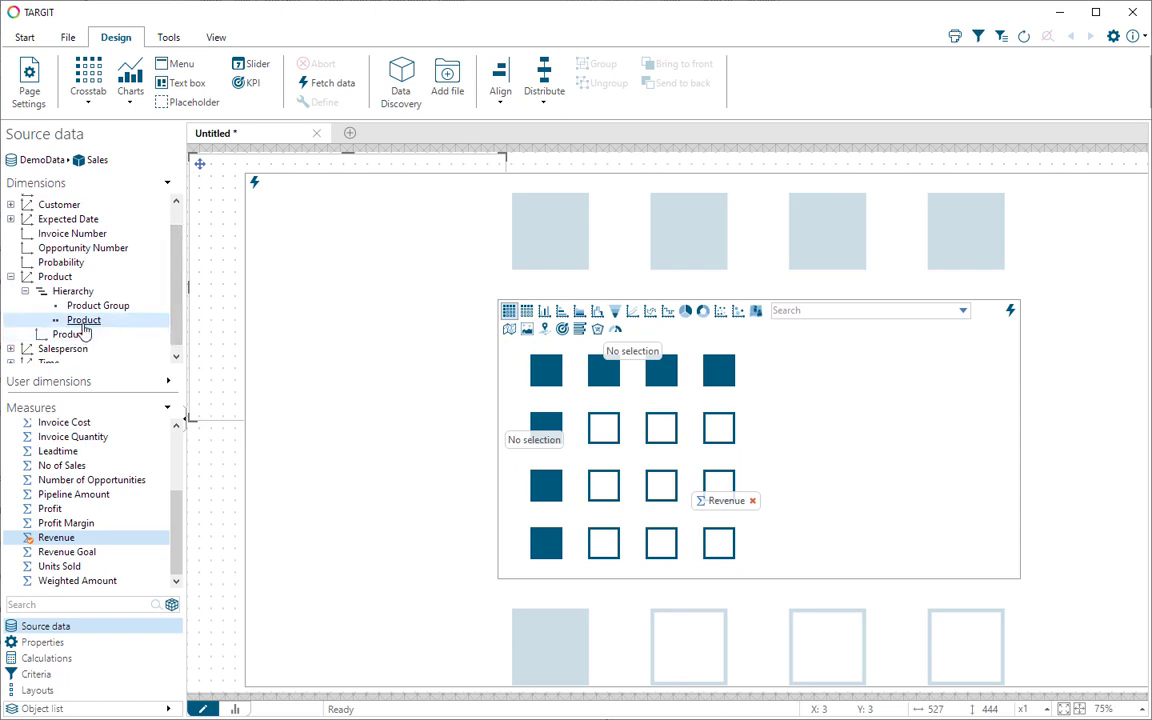
pyautogui.doubleClick(84, 321)
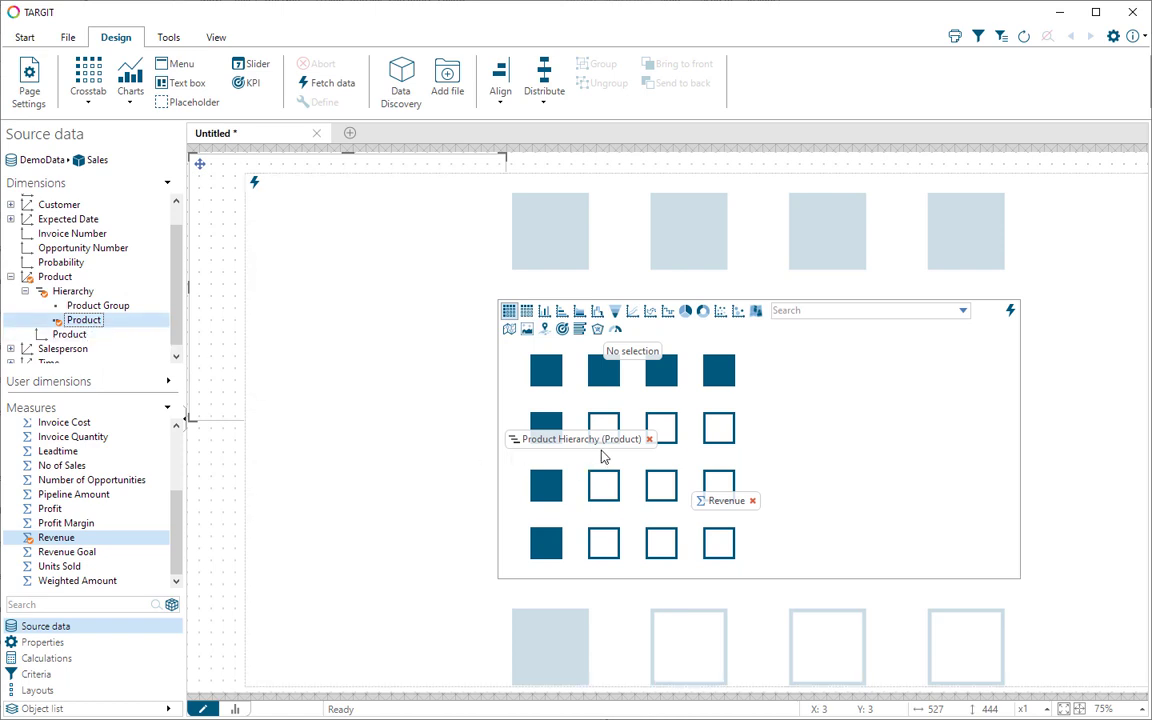
# Fetch the product crosstab's data and resize the object to about 397 wide by 707 high.
pyautogui.click(255, 186)
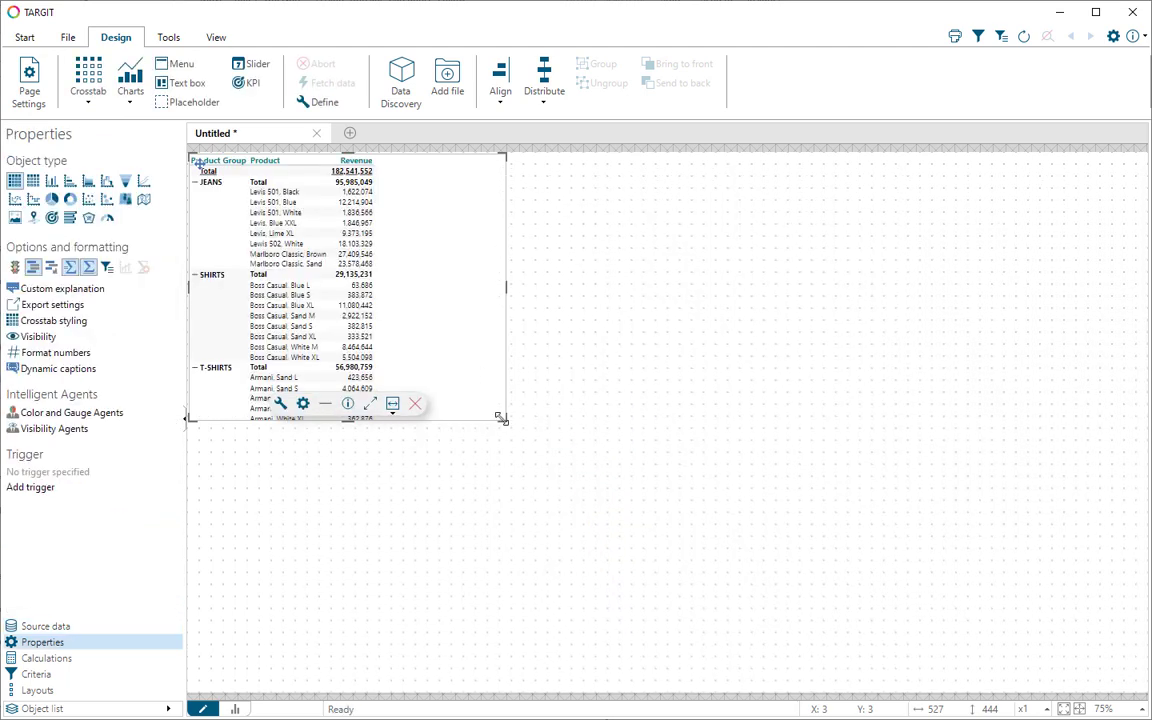
pyautogui.moveTo(506, 420); pyautogui.dragTo(571, 575)
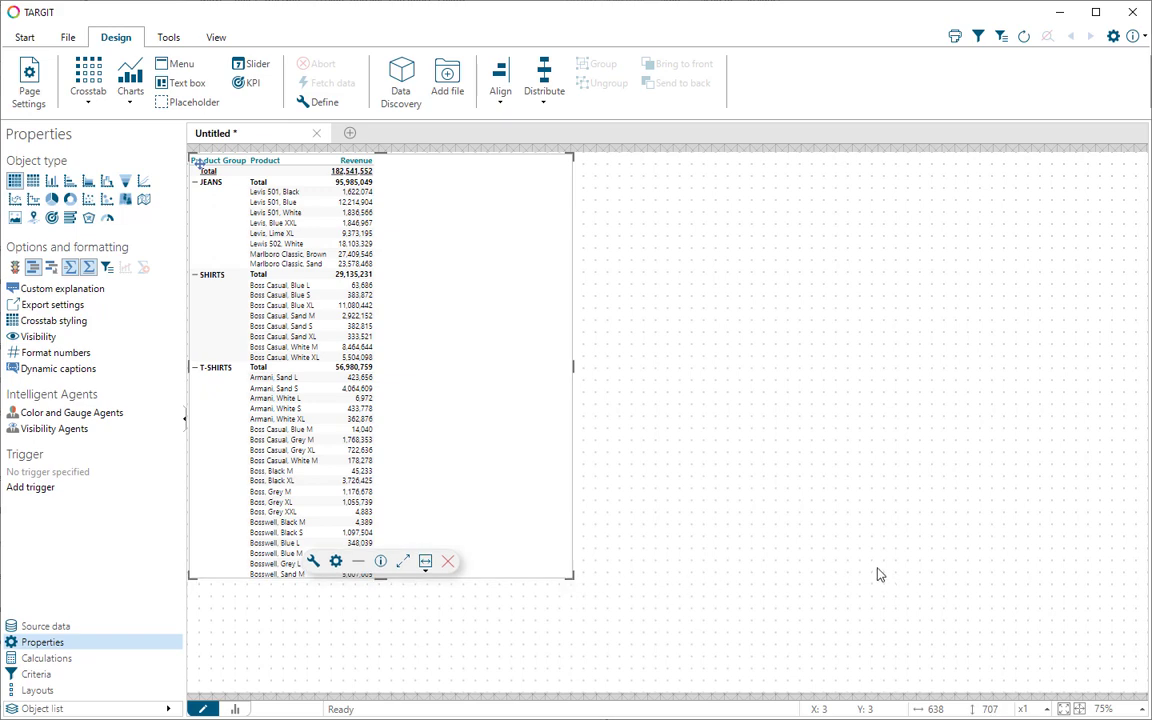
pyautogui.moveTo(572, 365); pyautogui.dragTo(428, 366)
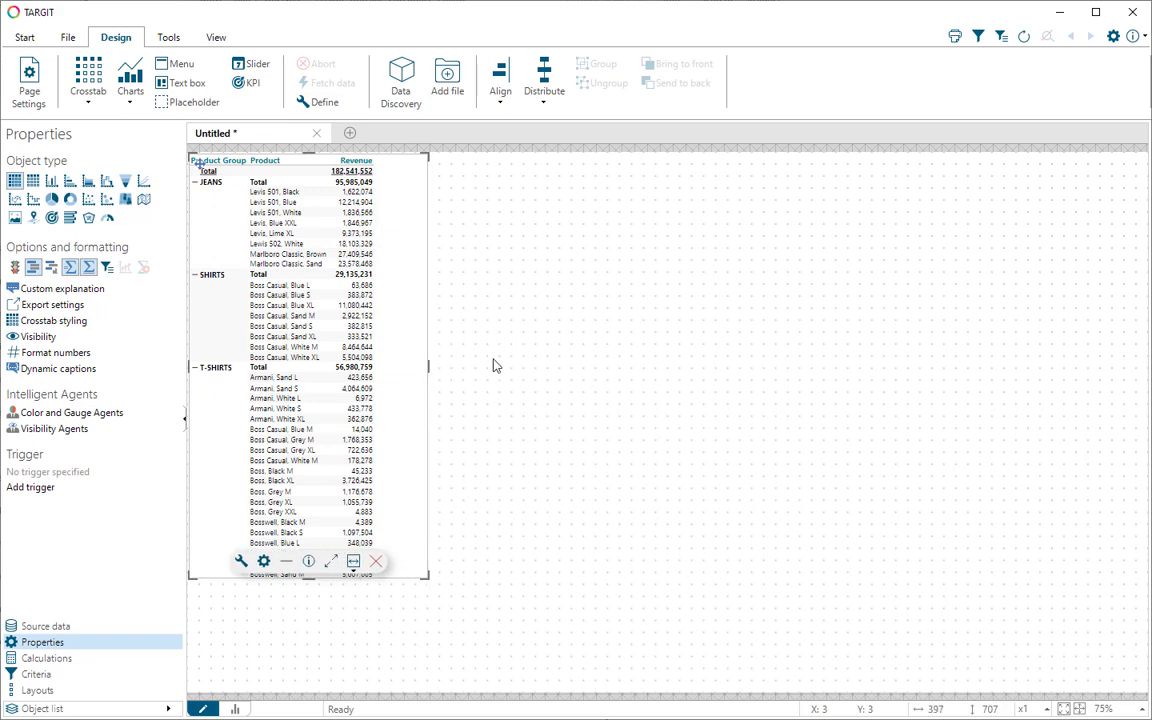
# Add a second crosstab showing Revenue, Profit and Profit Margin by Salesperson, and fetch its data.
pyautogui.click(88, 78)
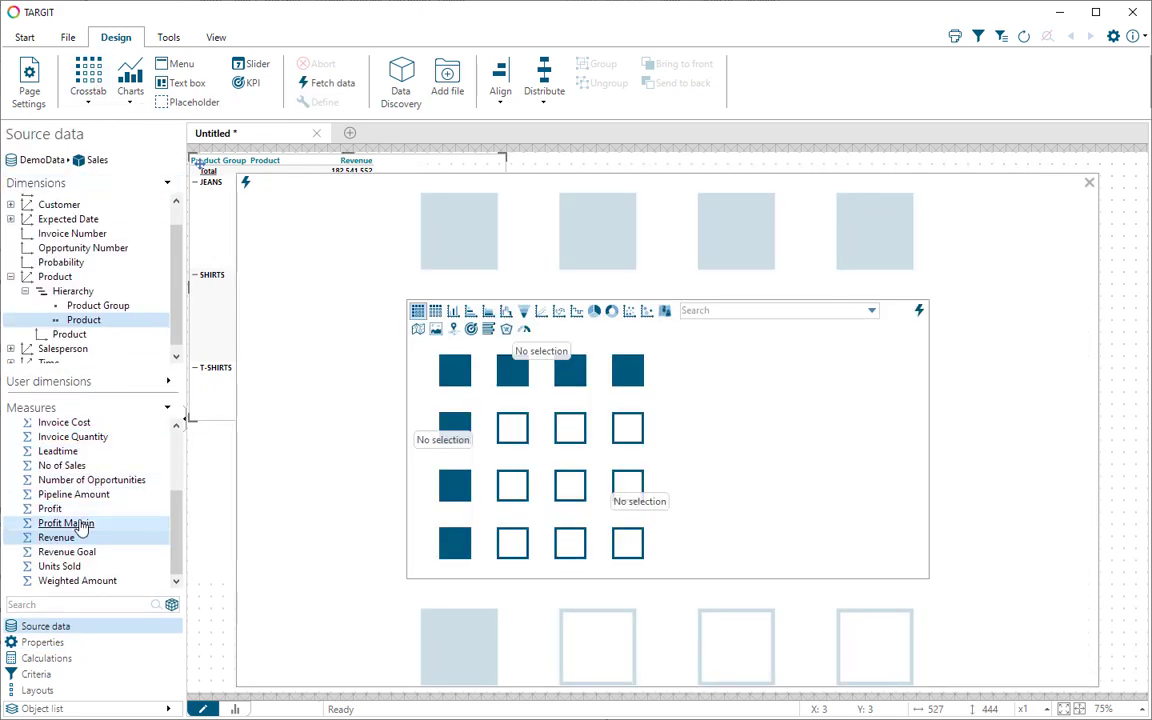
pyautogui.click(52, 540)
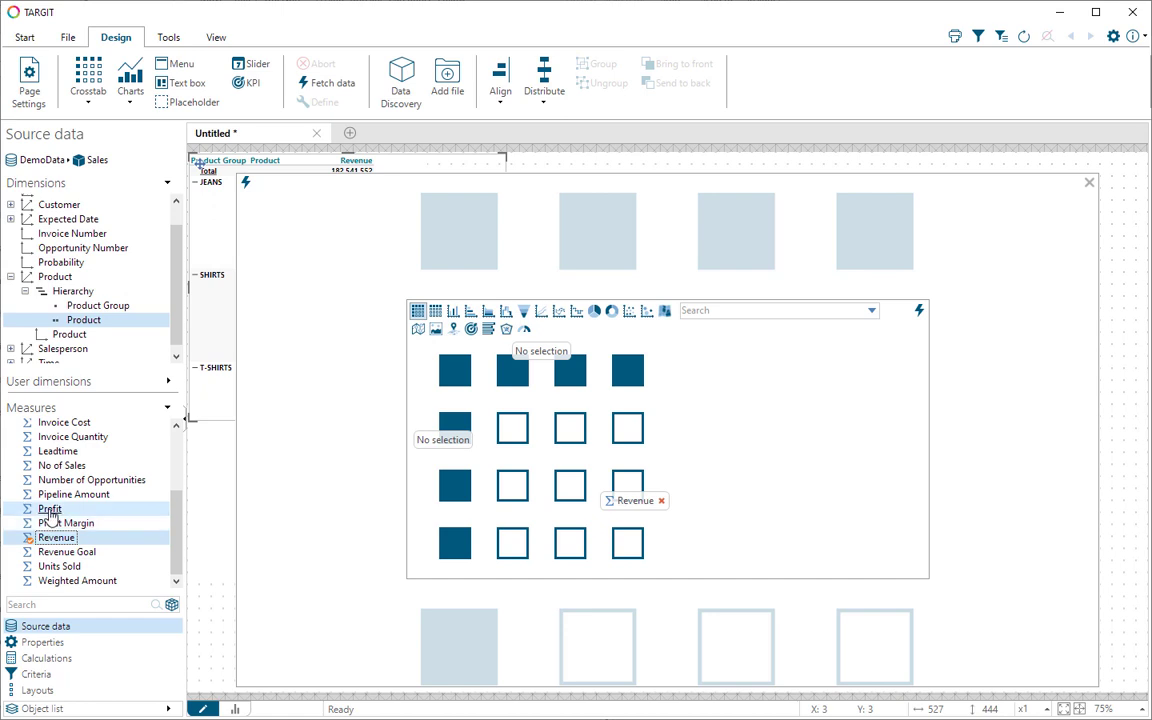
pyautogui.click(49, 509)
pyautogui.click(55, 523)
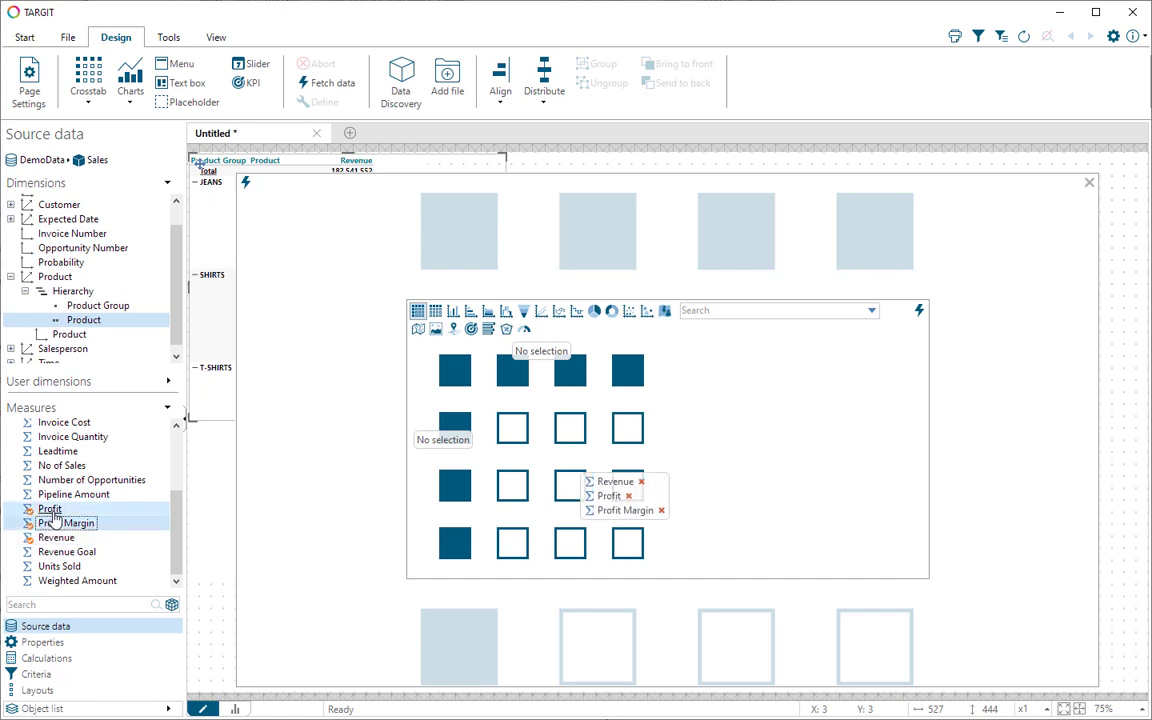
pyautogui.click(9, 277)
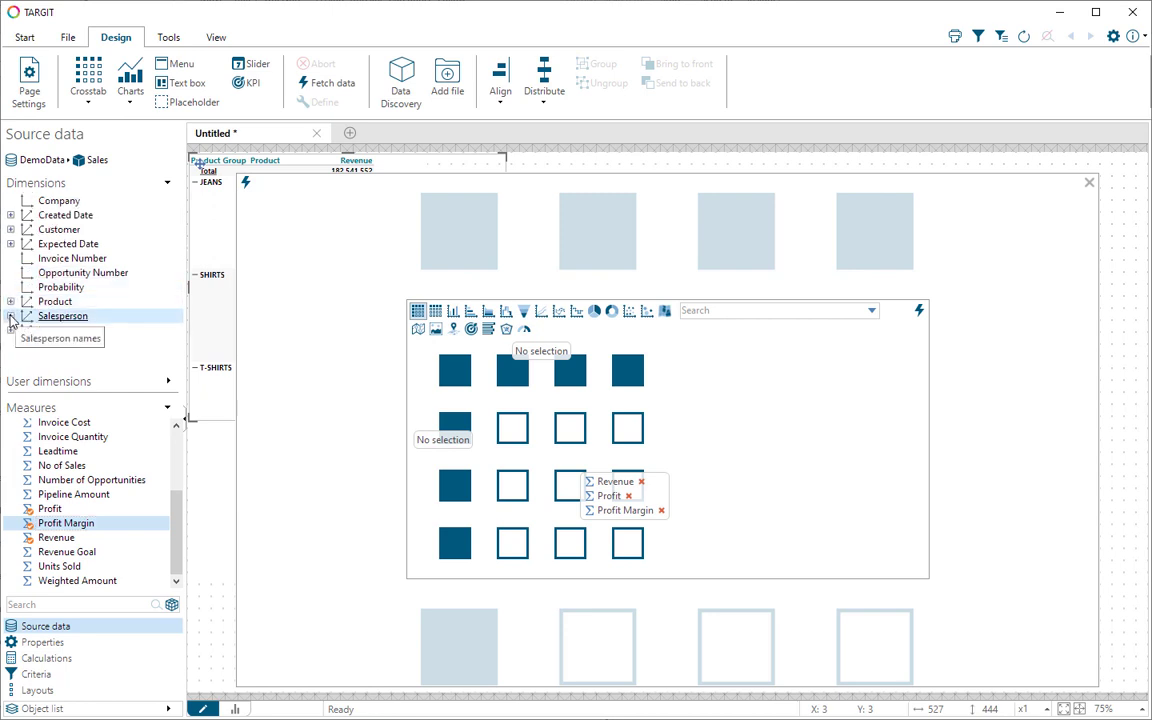
pyautogui.click(10, 316)
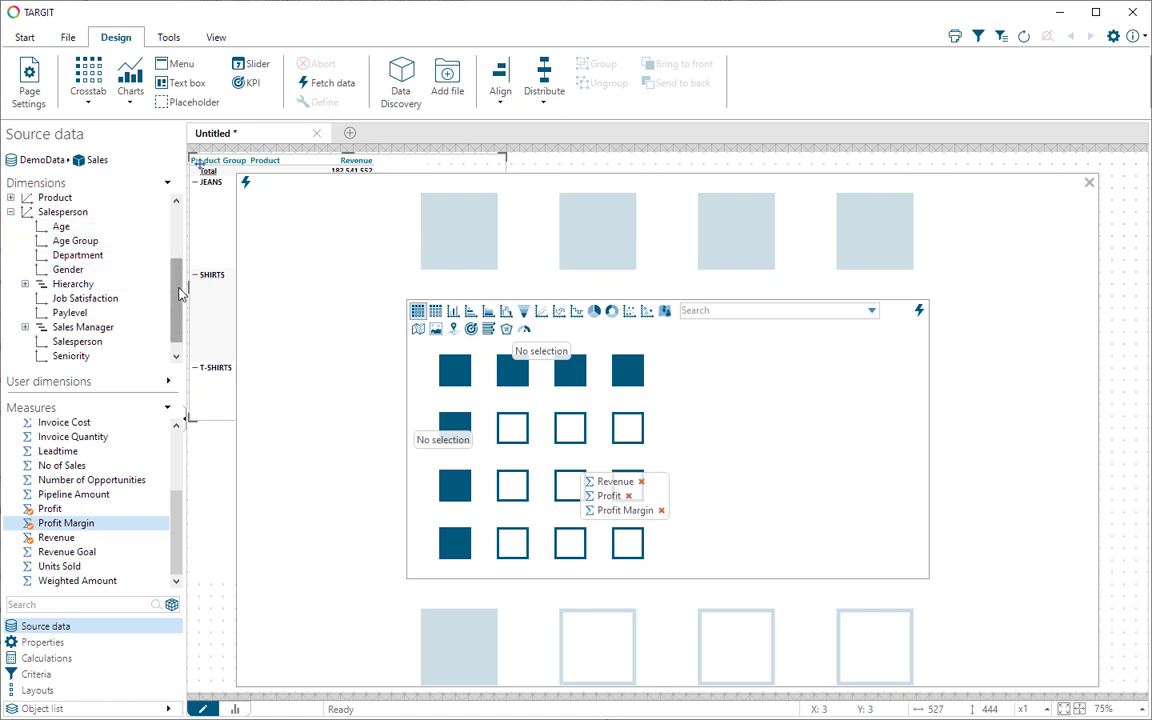
pyautogui.moveTo(180, 292); pyautogui.dragTo(180, 301)
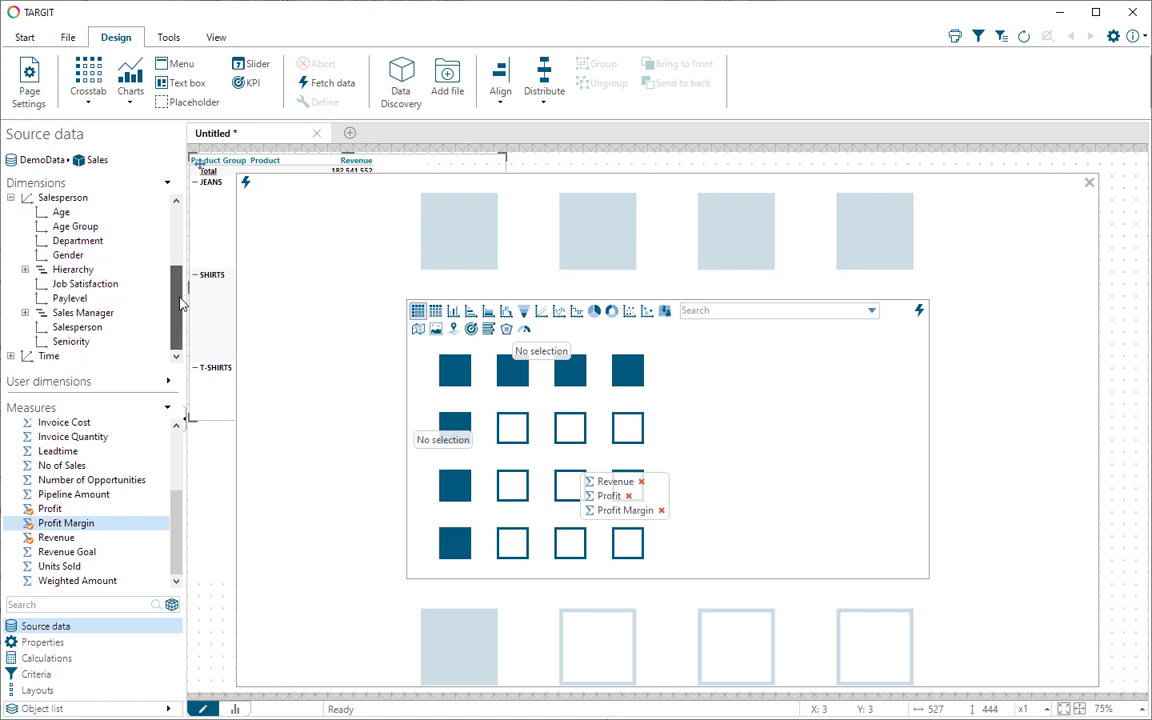
pyautogui.doubleClick(89, 331)
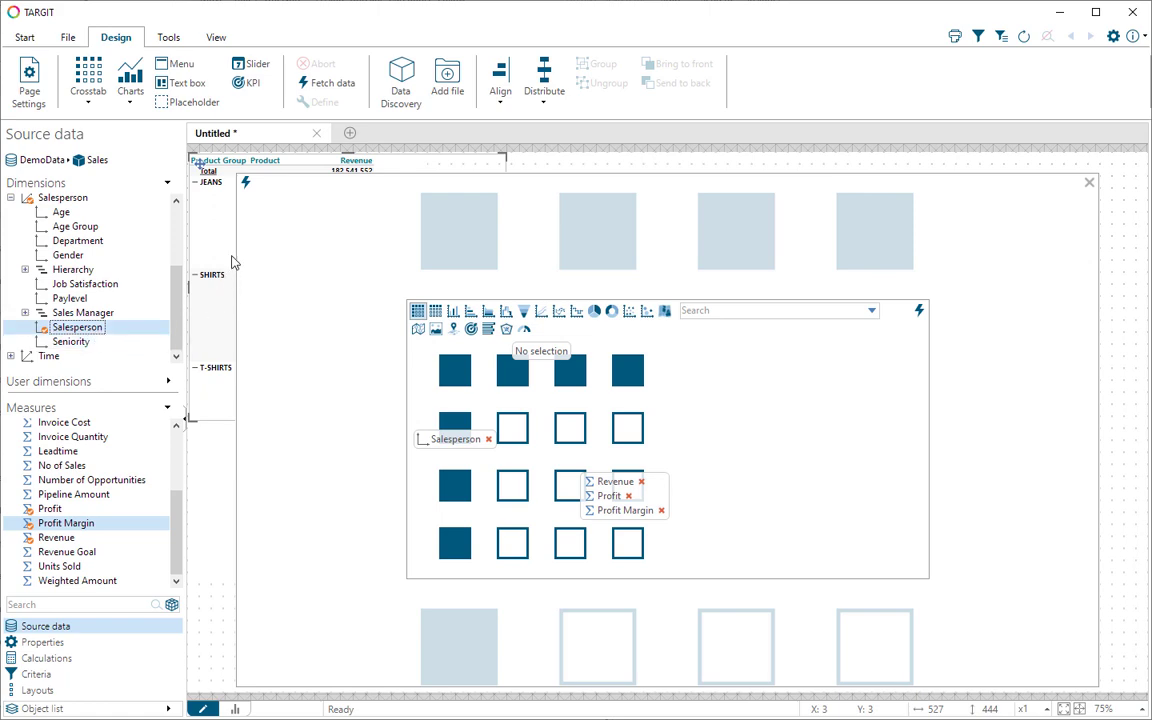
pyautogui.click(246, 186)
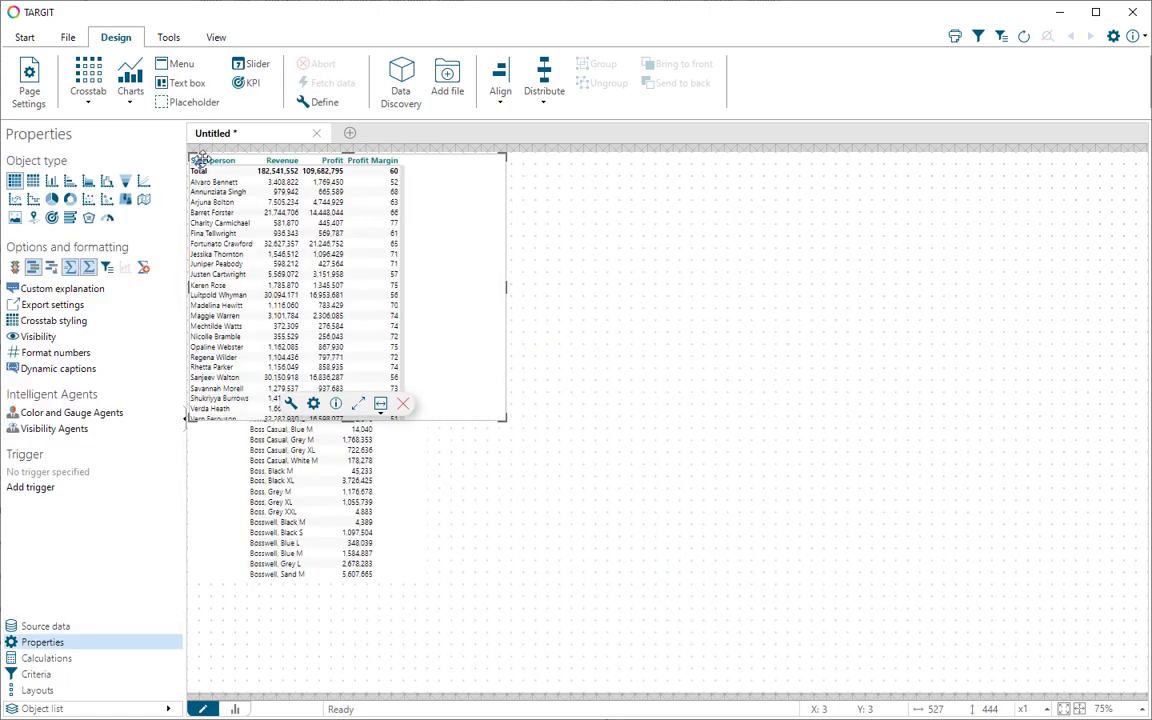
# Place the salesperson crosstab beside the product crosstab at about X 404, Y 3, sized about 517 by 707.
pyautogui.moveTo(255, 188); pyautogui.dragTo(496, 189)
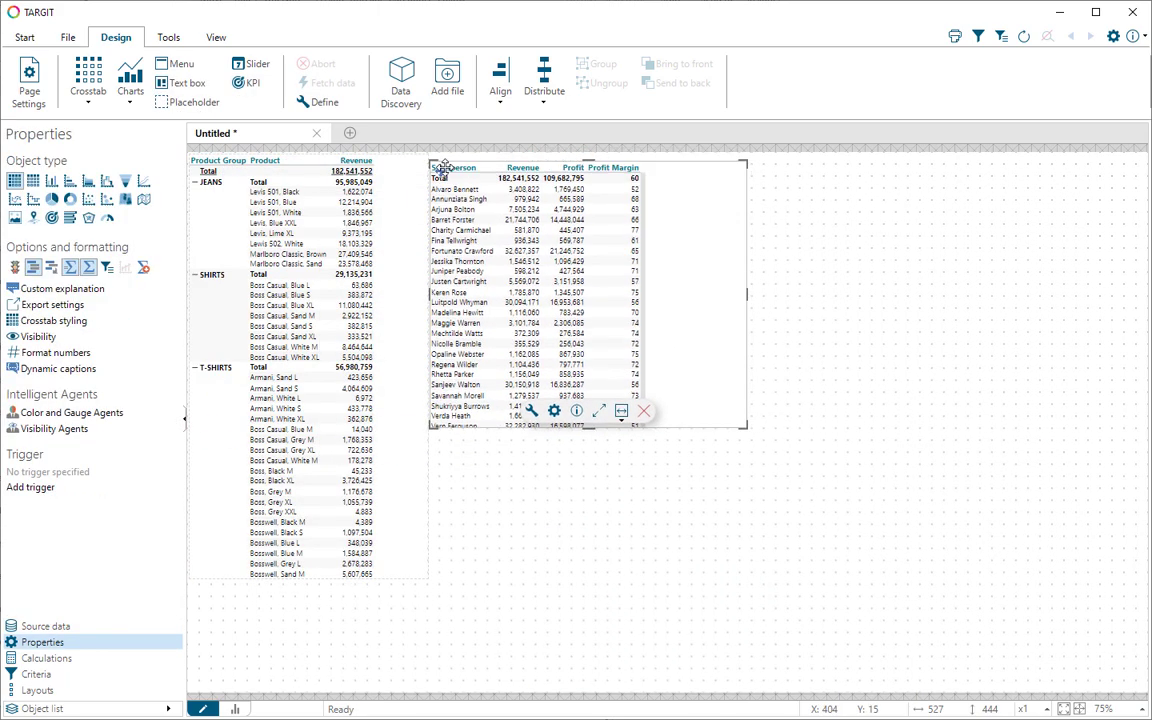
pyautogui.moveTo(746, 427); pyautogui.dragTo(741, 576)
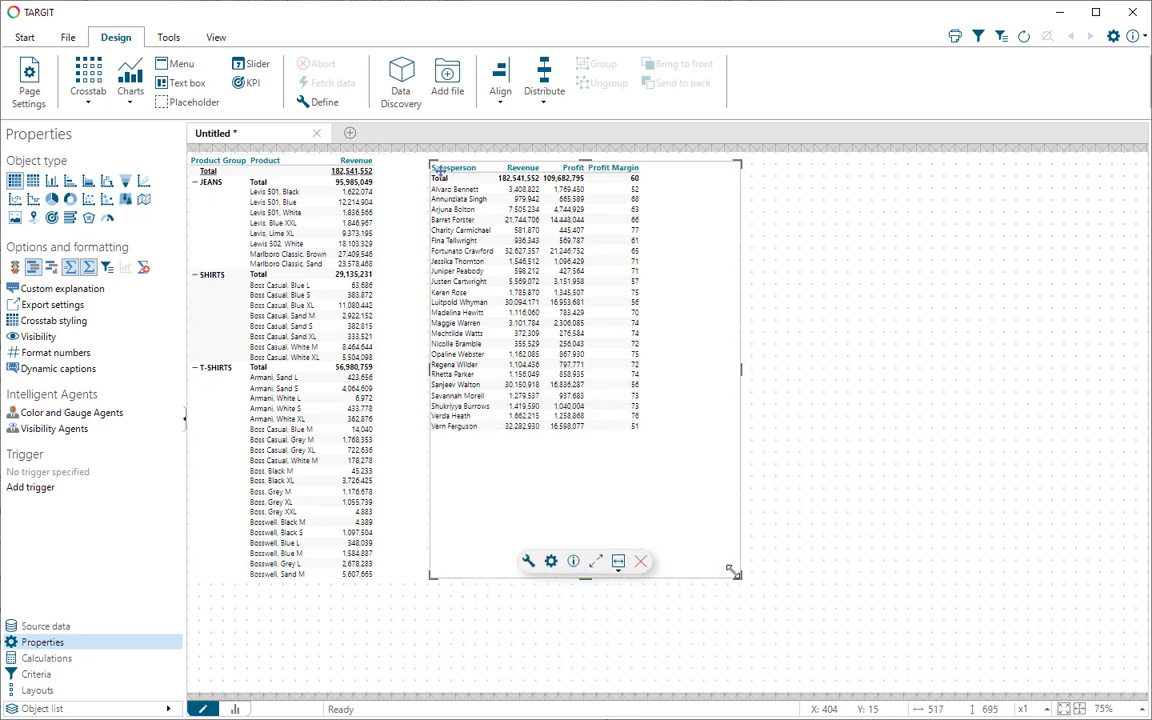
pyautogui.moveTo(588, 167); pyautogui.dragTo(586, 154)
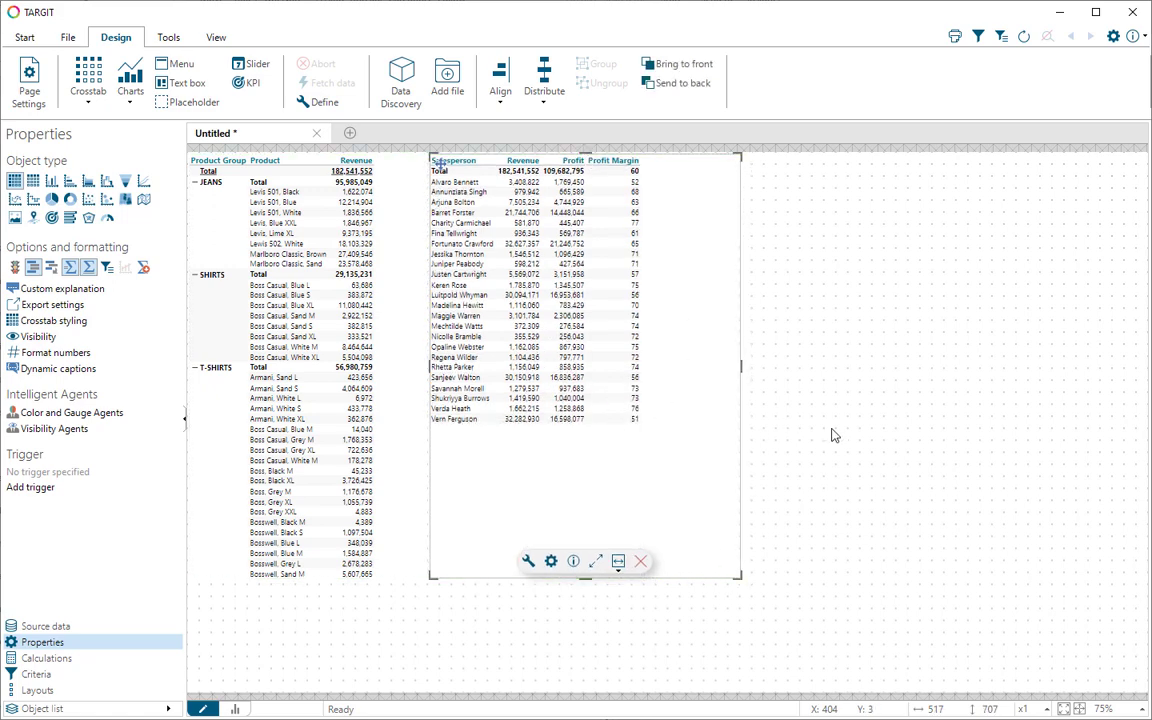
pyautogui.click(754, 390)
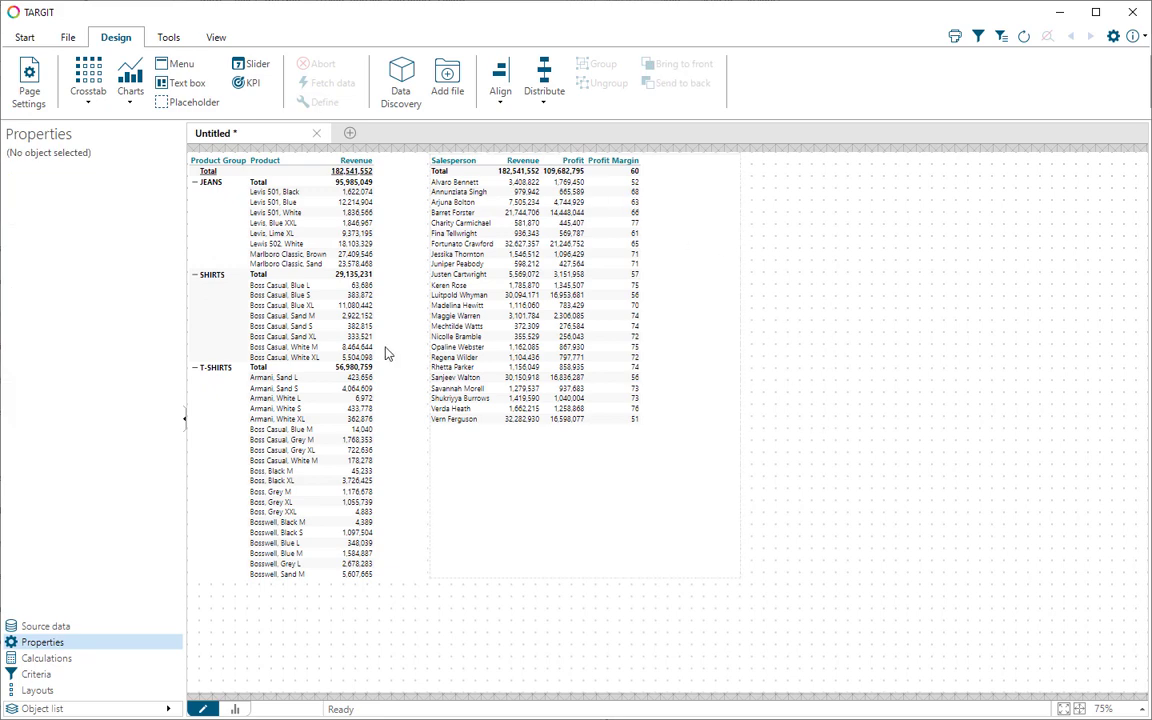
# Add a third crosstab showing Revenue with Customer Territory as rows and Time Year as columns, and fetch its data.
pyautogui.click(86, 80)
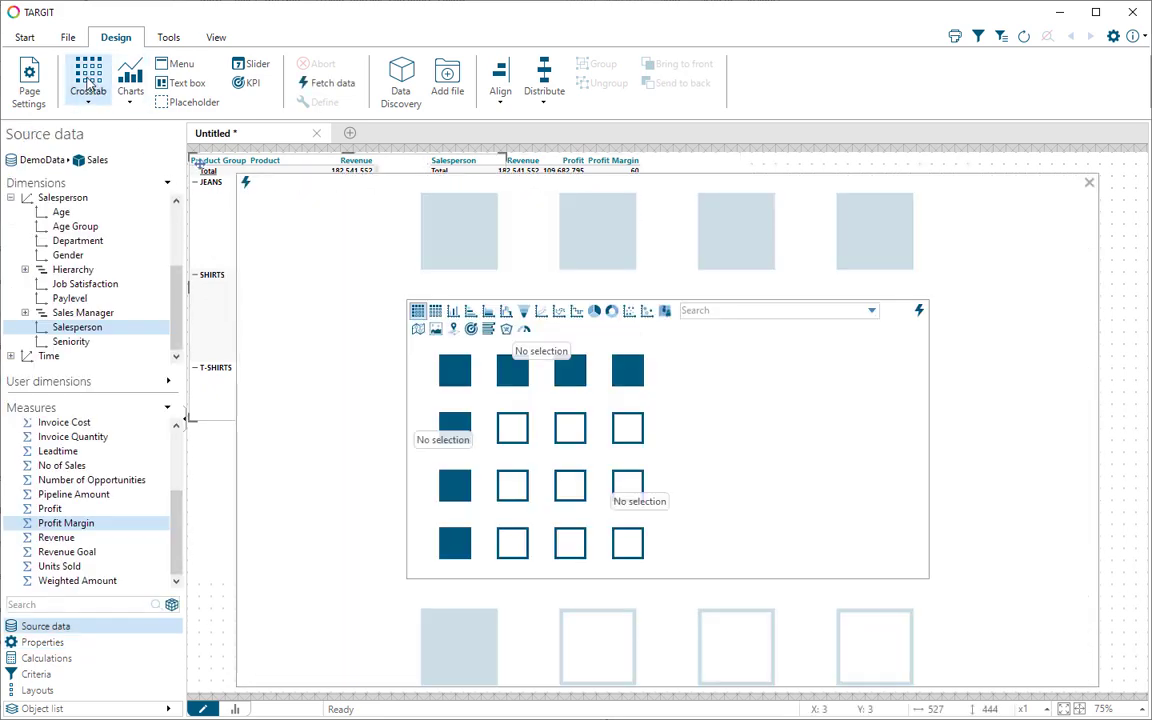
pyautogui.click(56, 537)
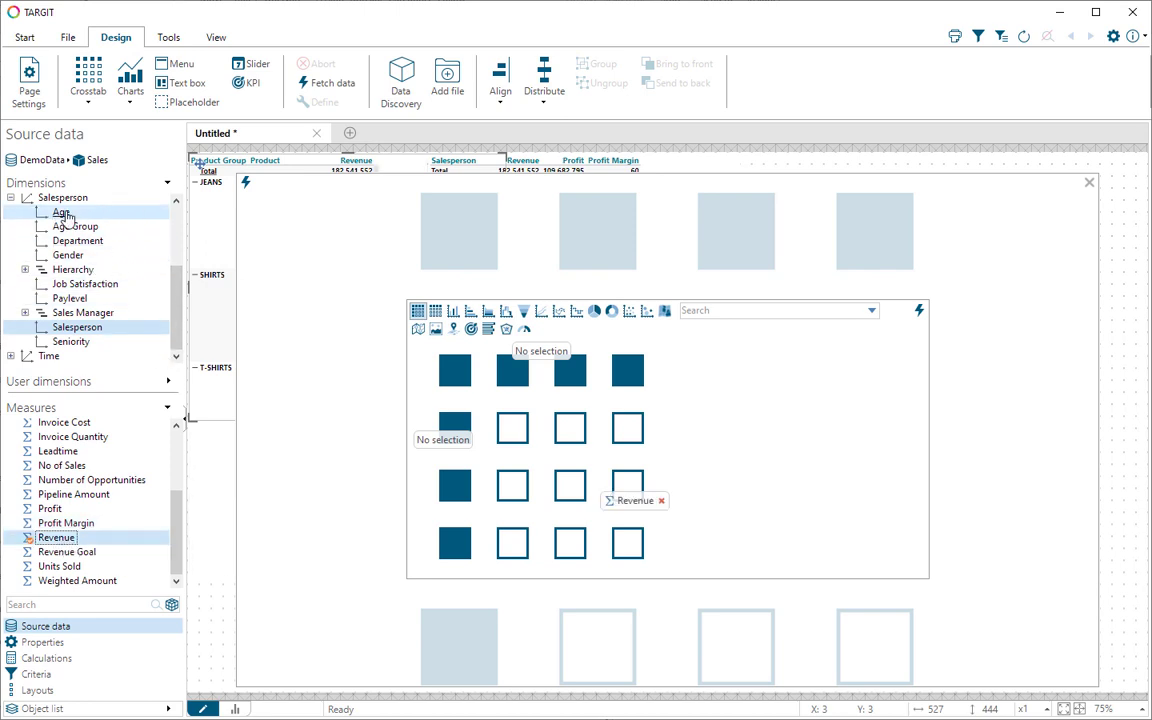
pyautogui.click(11, 197)
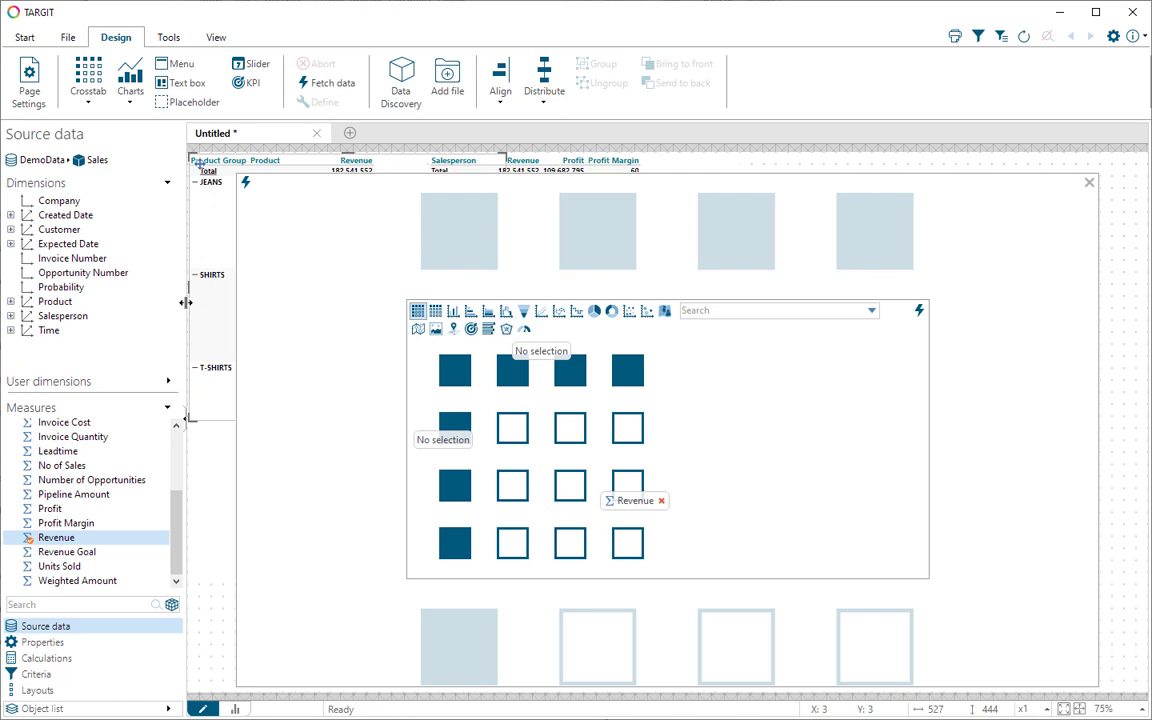
pyautogui.click(10, 230)
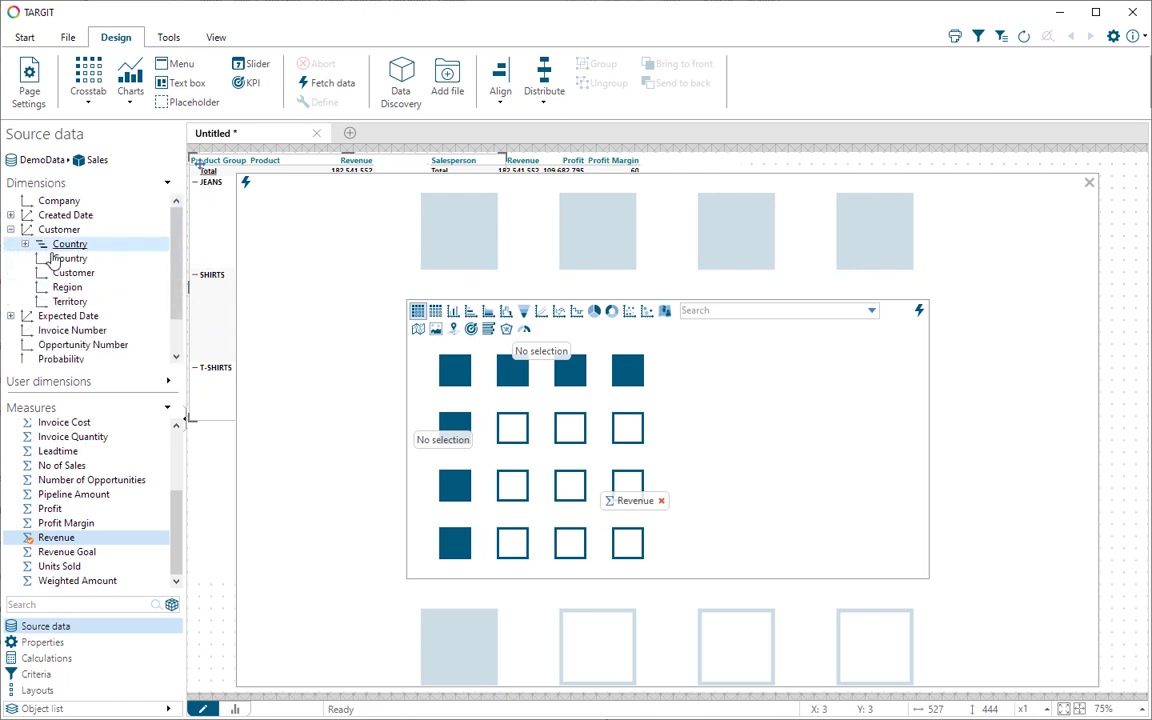
pyautogui.doubleClick(70, 302)
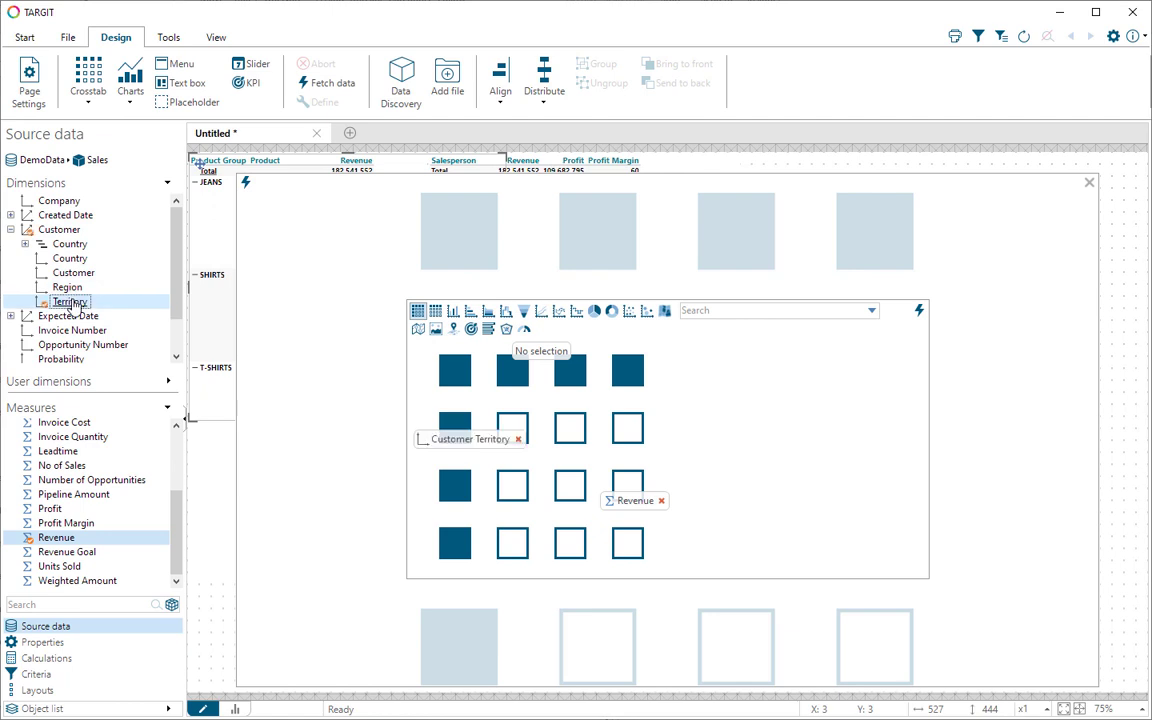
pyautogui.click(10, 230)
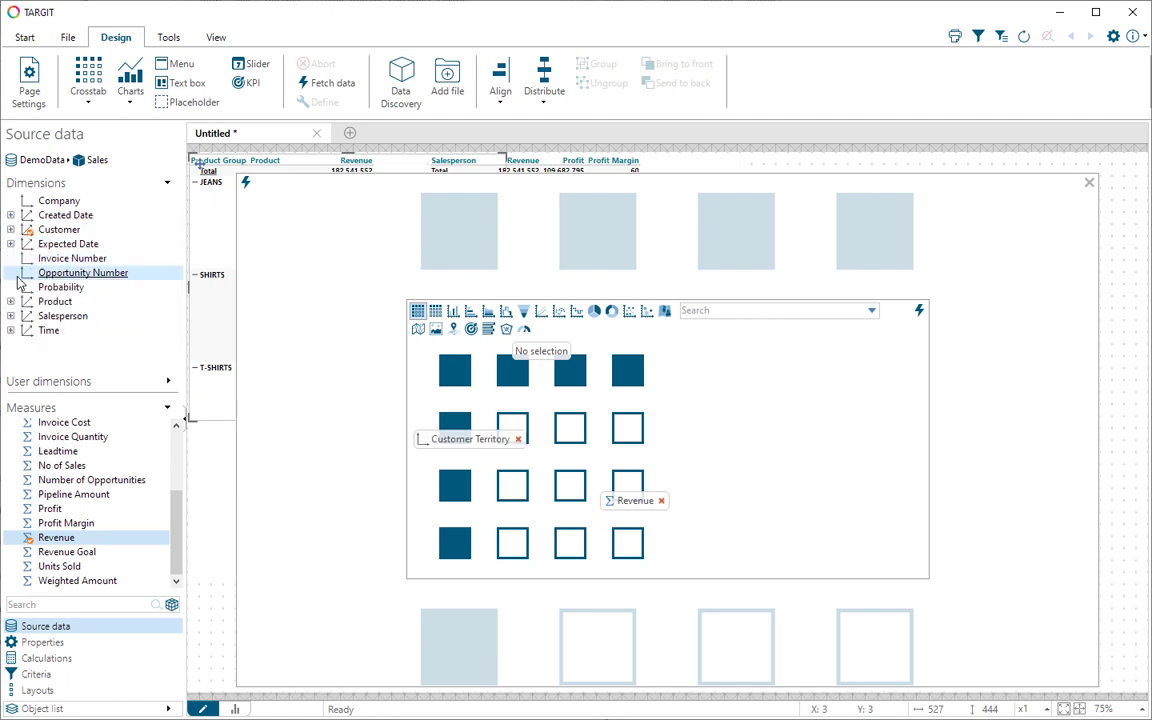
pyautogui.click(10, 331)
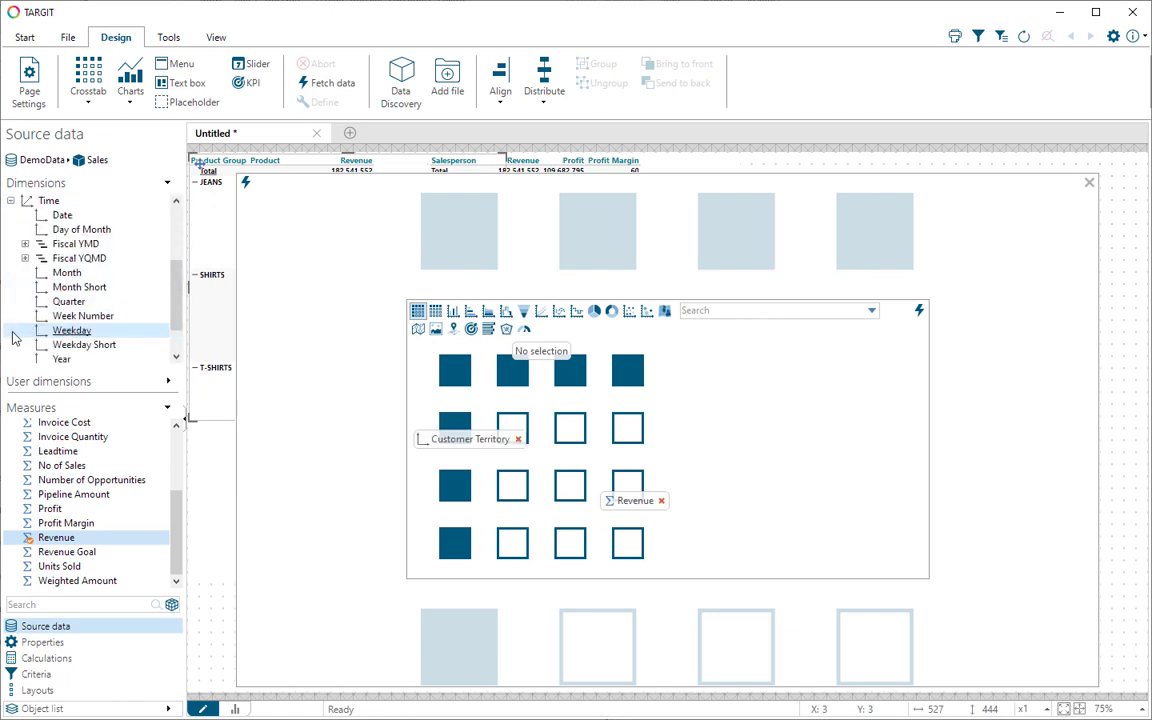
pyautogui.doubleClick(64, 361)
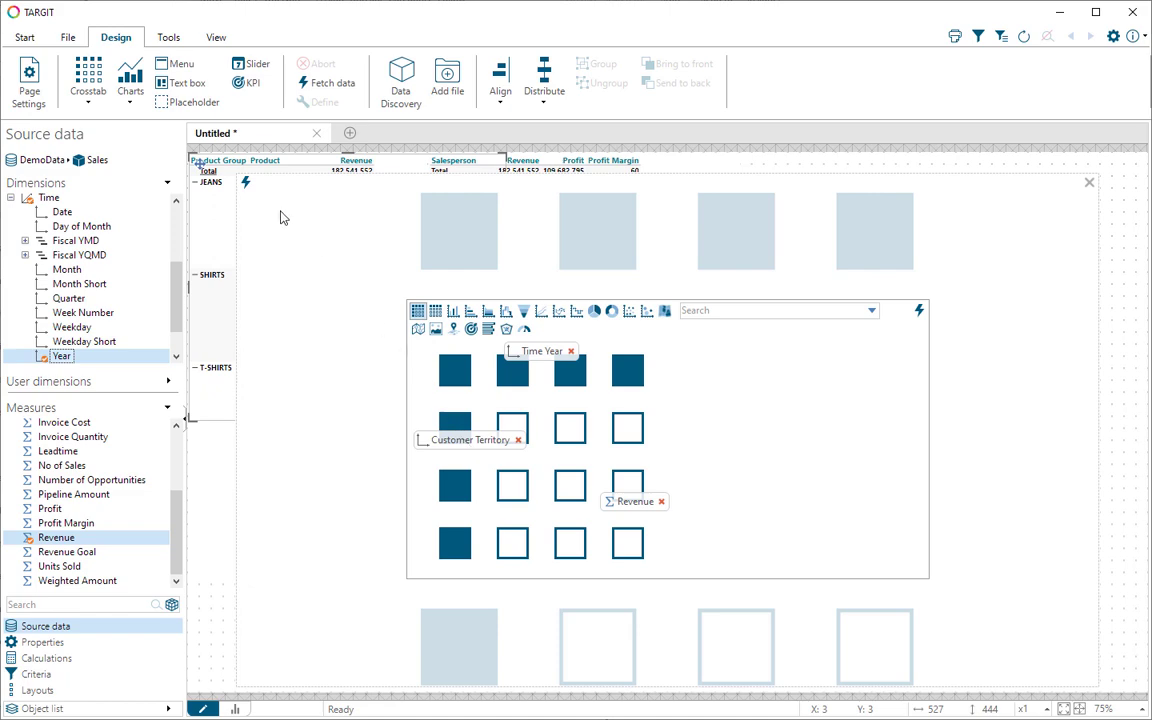
pyautogui.click(249, 185)
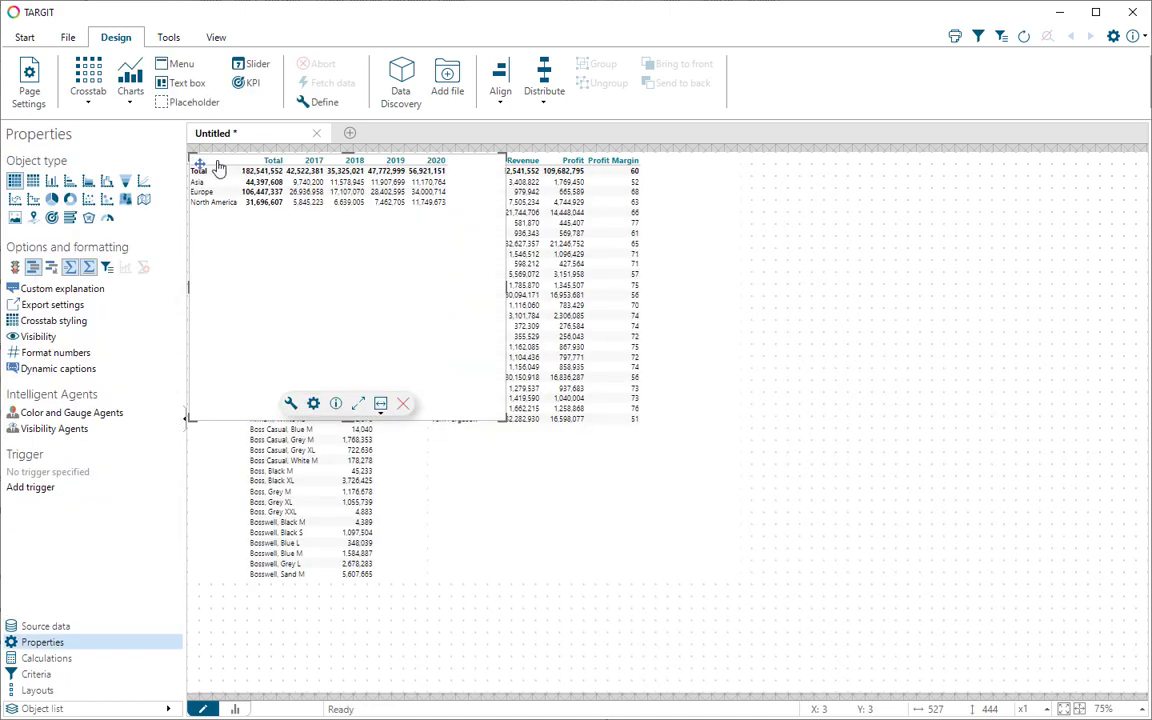
# Move the territory crosstab to X 860, Y 3 and swap its axes: Time Year as rows, Customer Territory as columns, with data fetched.
pyautogui.moveTo(199, 162); pyautogui.dragTo(773, 167)
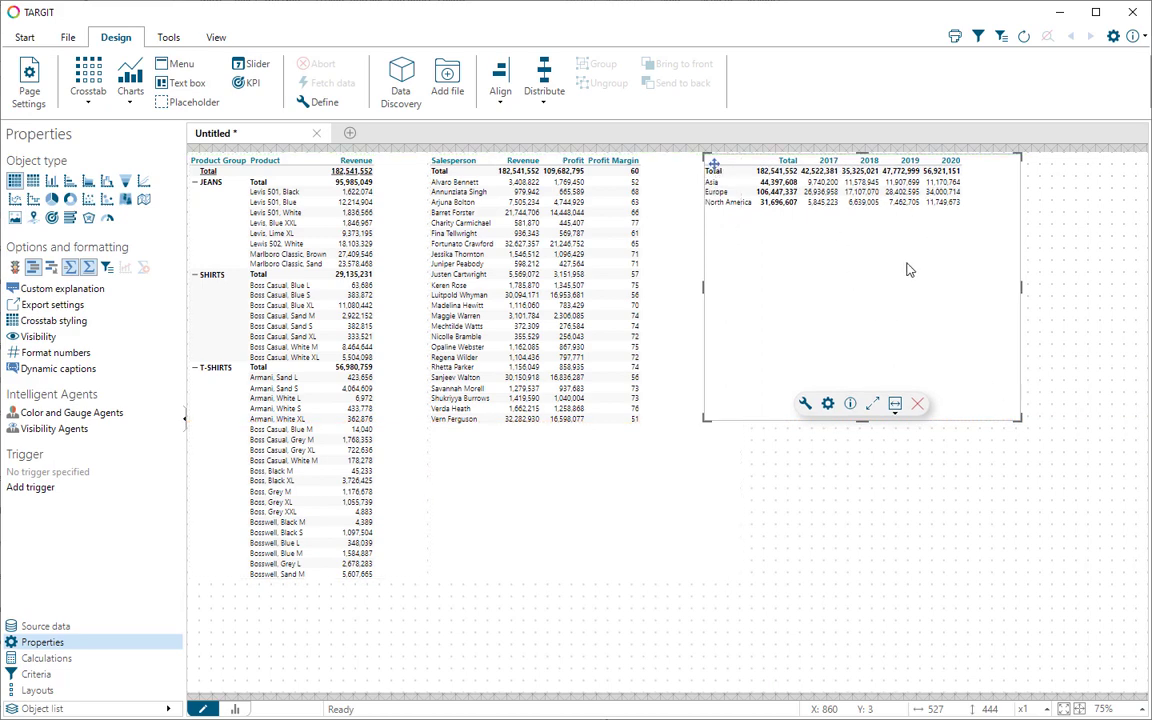
pyautogui.click(806, 405)
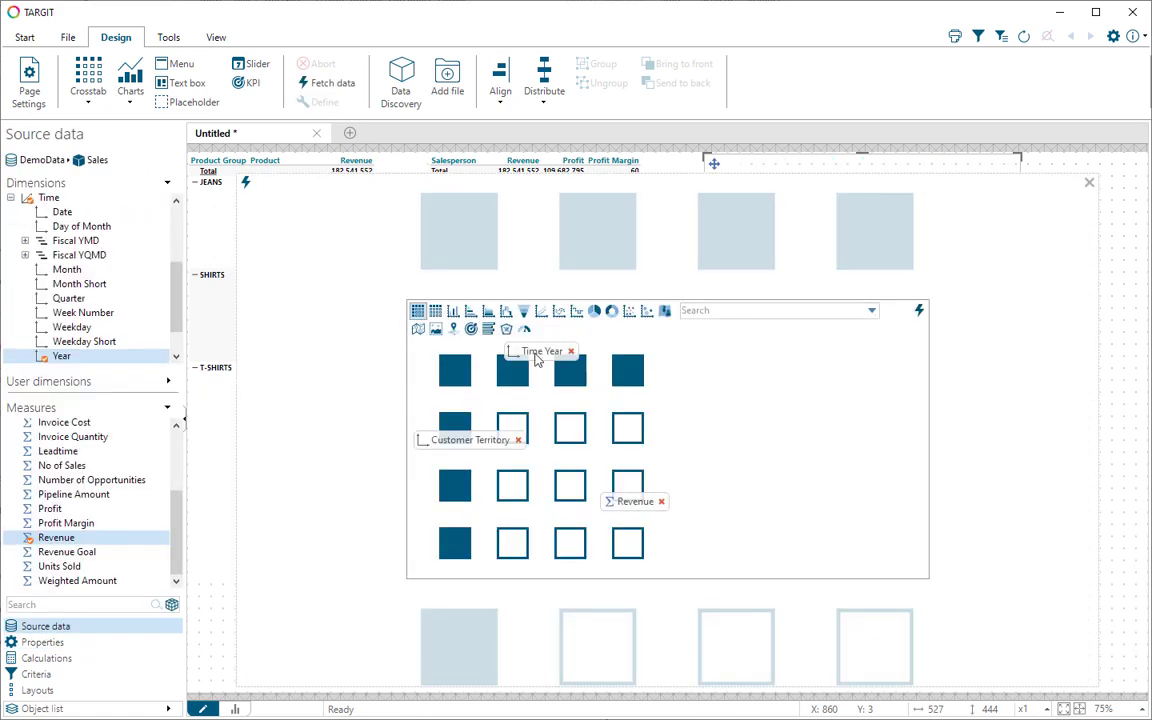
pyautogui.moveTo(537, 358); pyautogui.dragTo(420, 404)
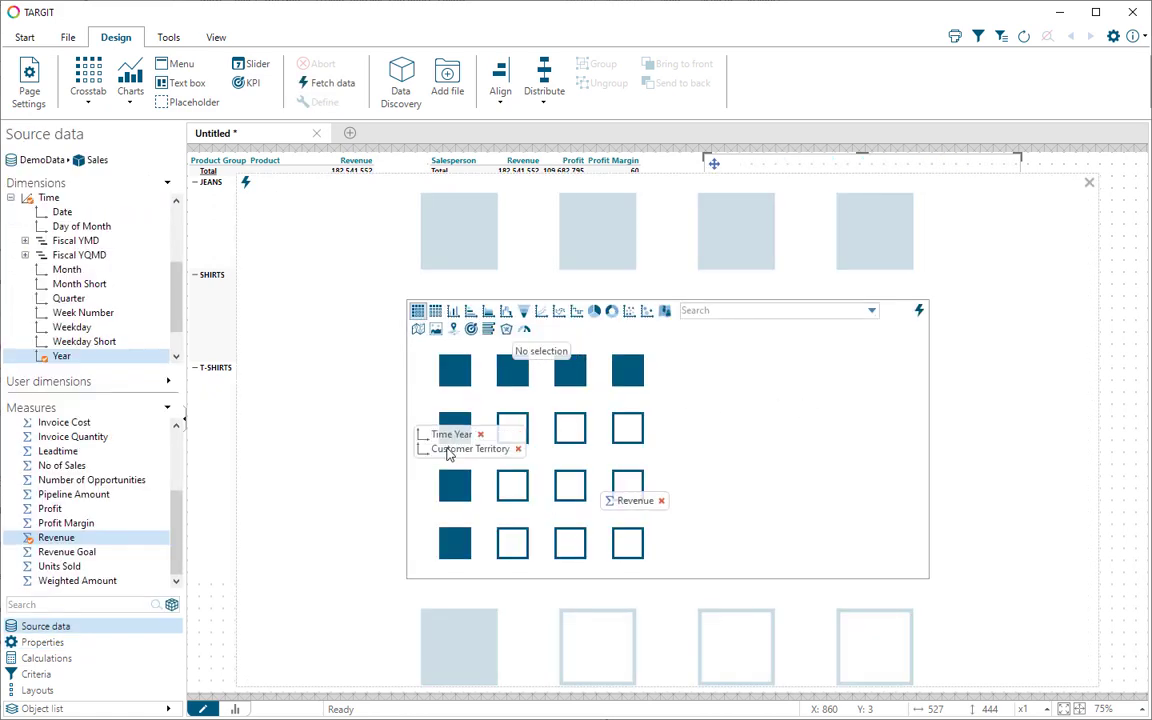
pyautogui.moveTo(539, 376); pyautogui.dragTo(541, 371)
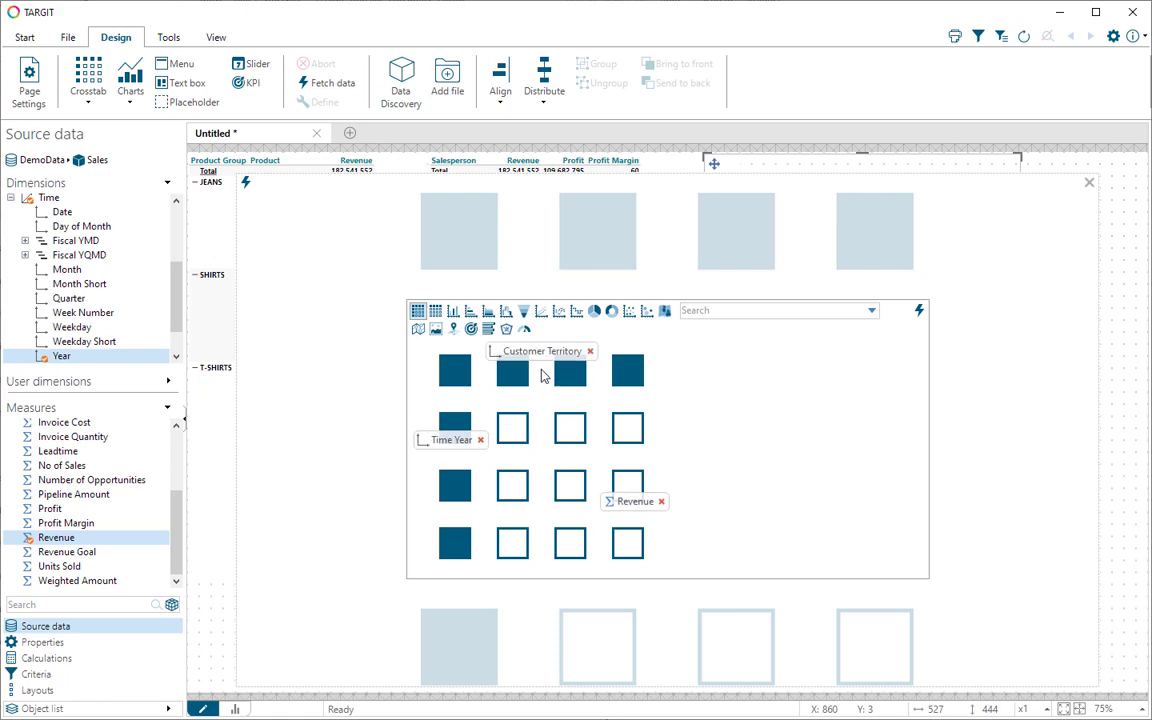
pyautogui.click(245, 183)
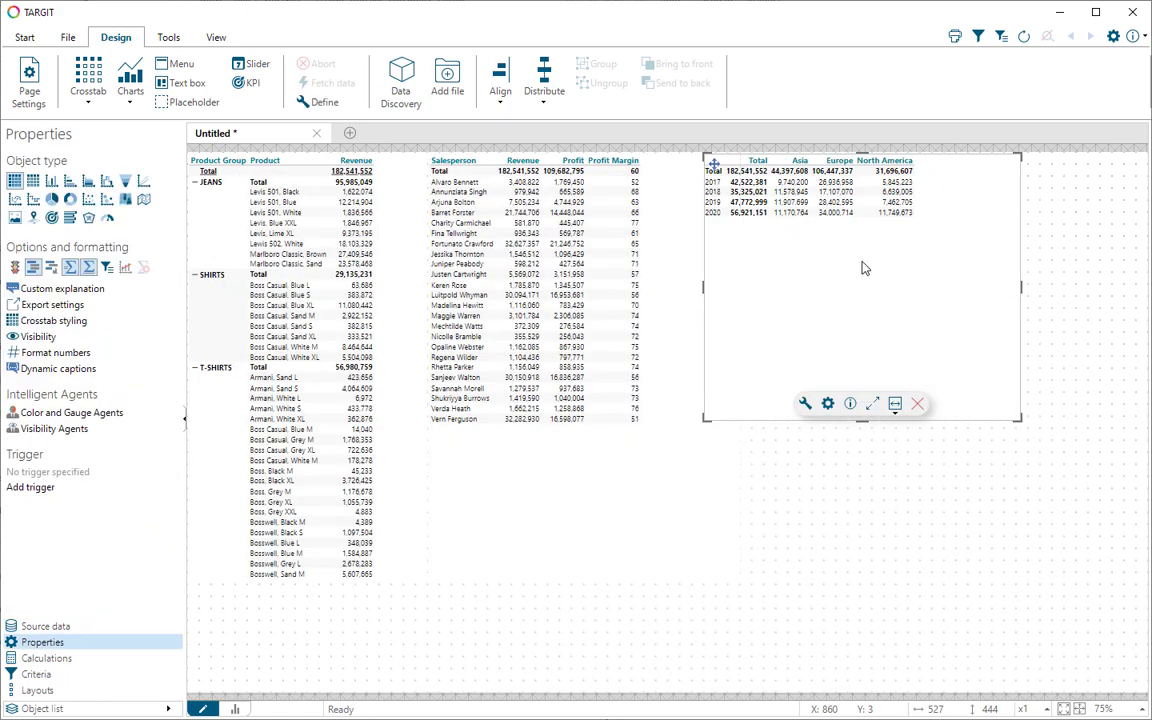
# Redefine the territory crosstab with Customer Territory nested under Time Year in the rows, and fetch its data.
pyautogui.click(805, 404)
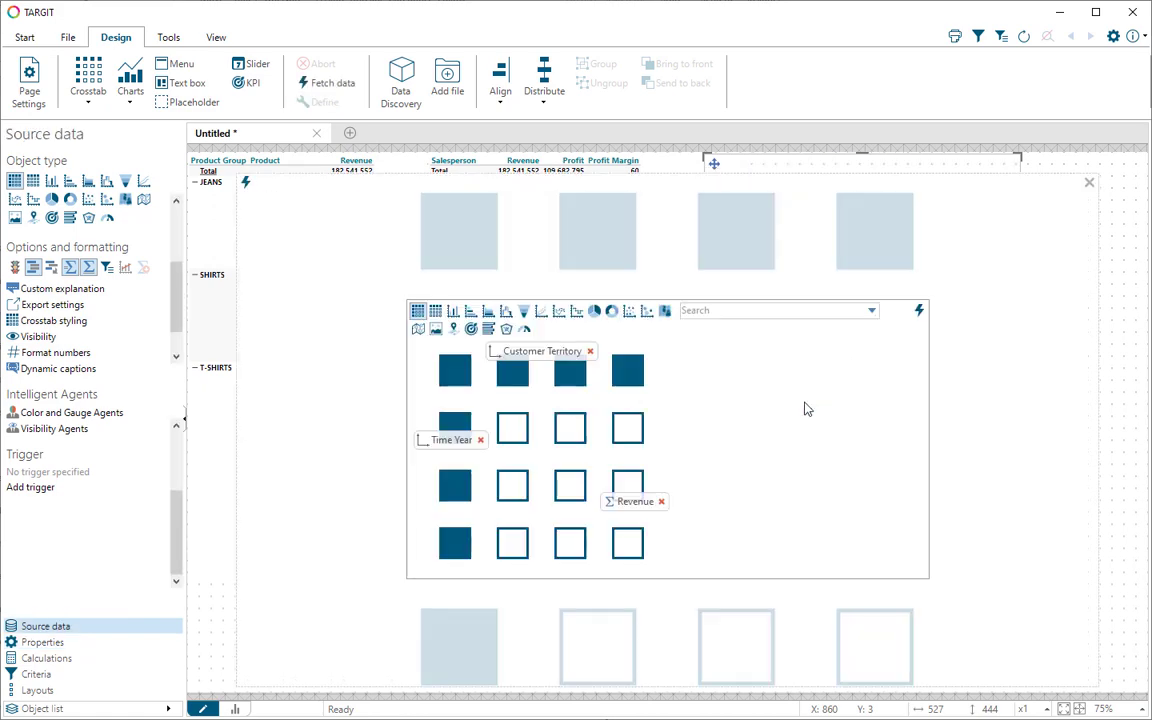
pyautogui.moveTo(531, 360); pyautogui.dragTo(462, 460)
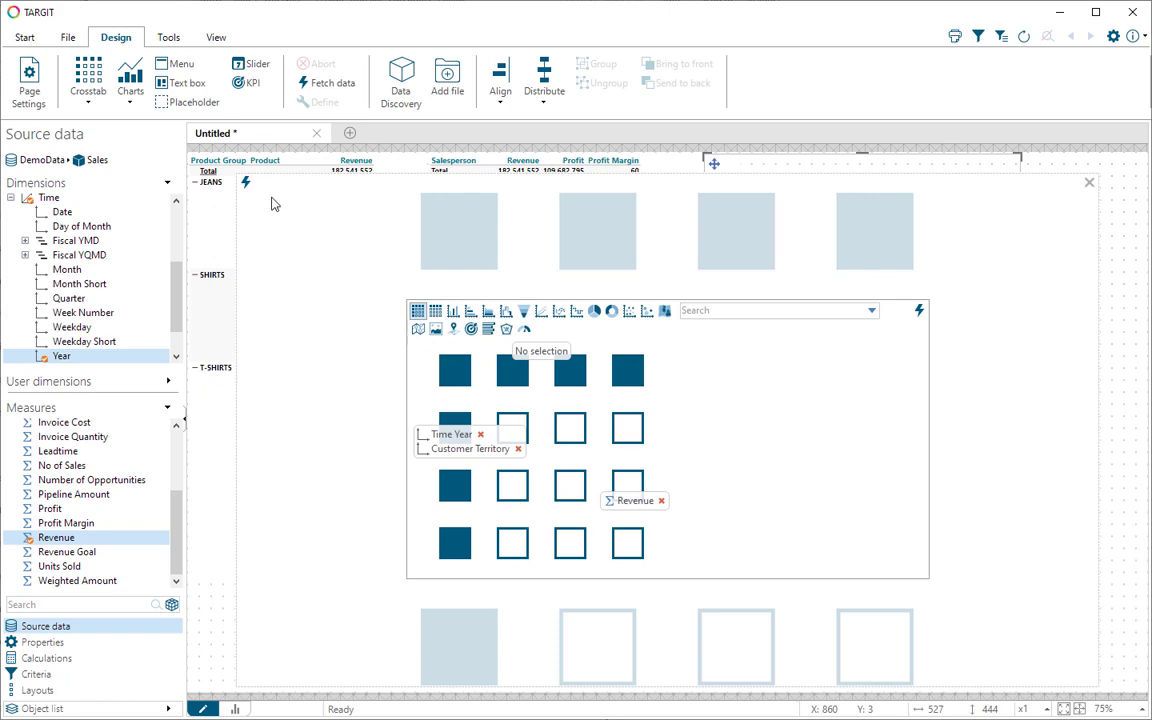
pyautogui.click(222, 166)
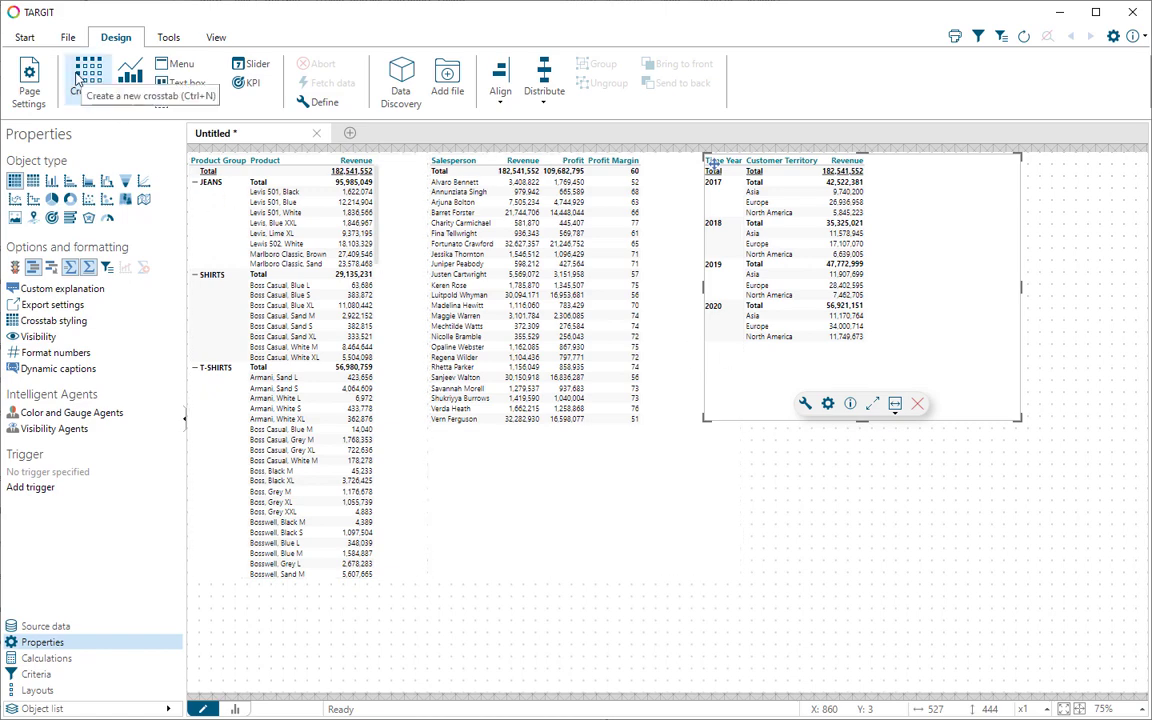
# Add a column chart showing Revenue by Month from the Time YMD hierarchy, and fetch its data.
pyautogui.click(131, 86)
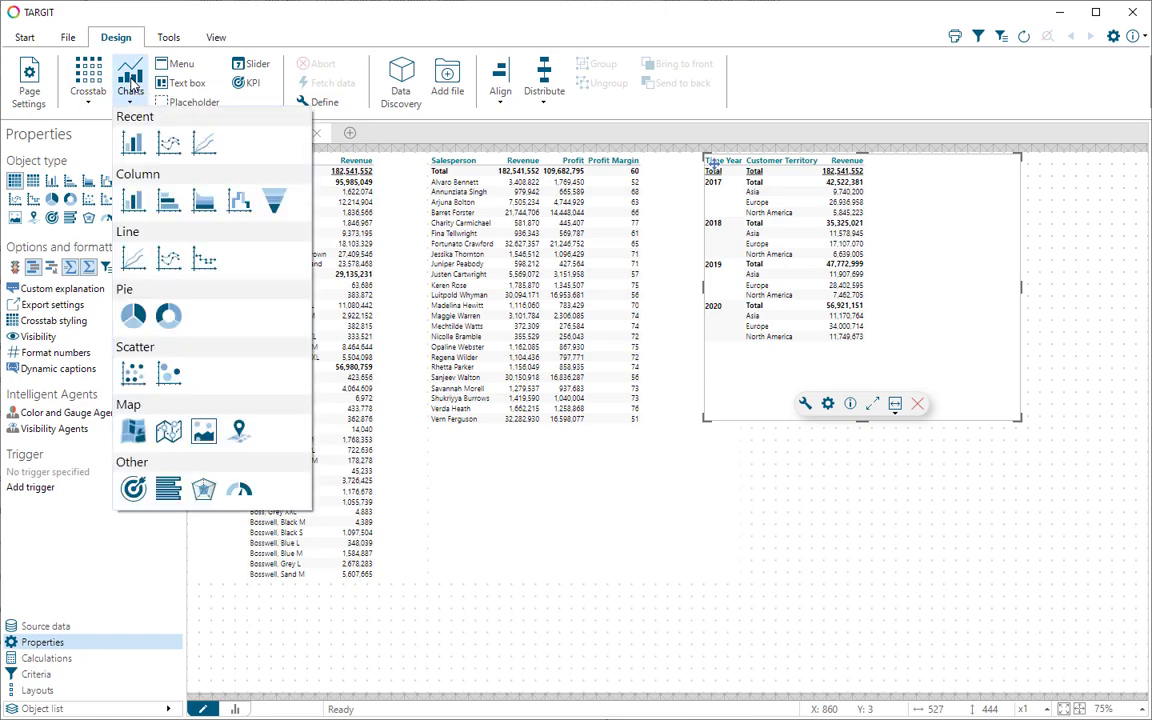
pyautogui.click(133, 143)
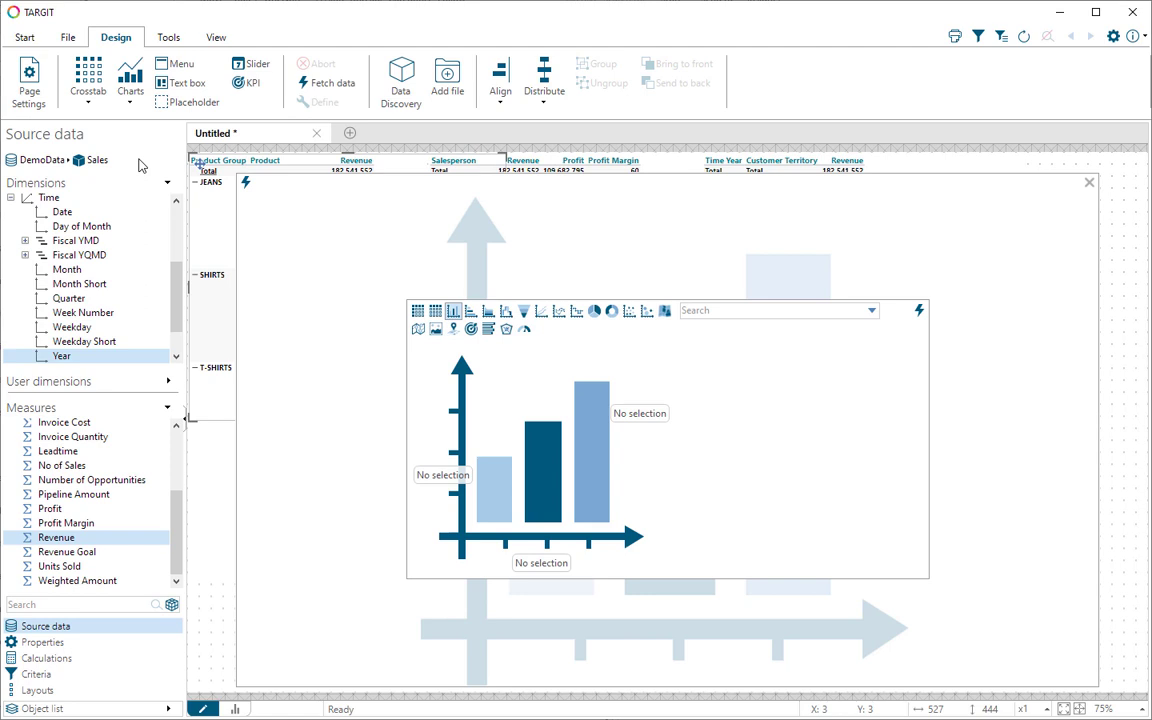
pyautogui.doubleClick(56, 537)
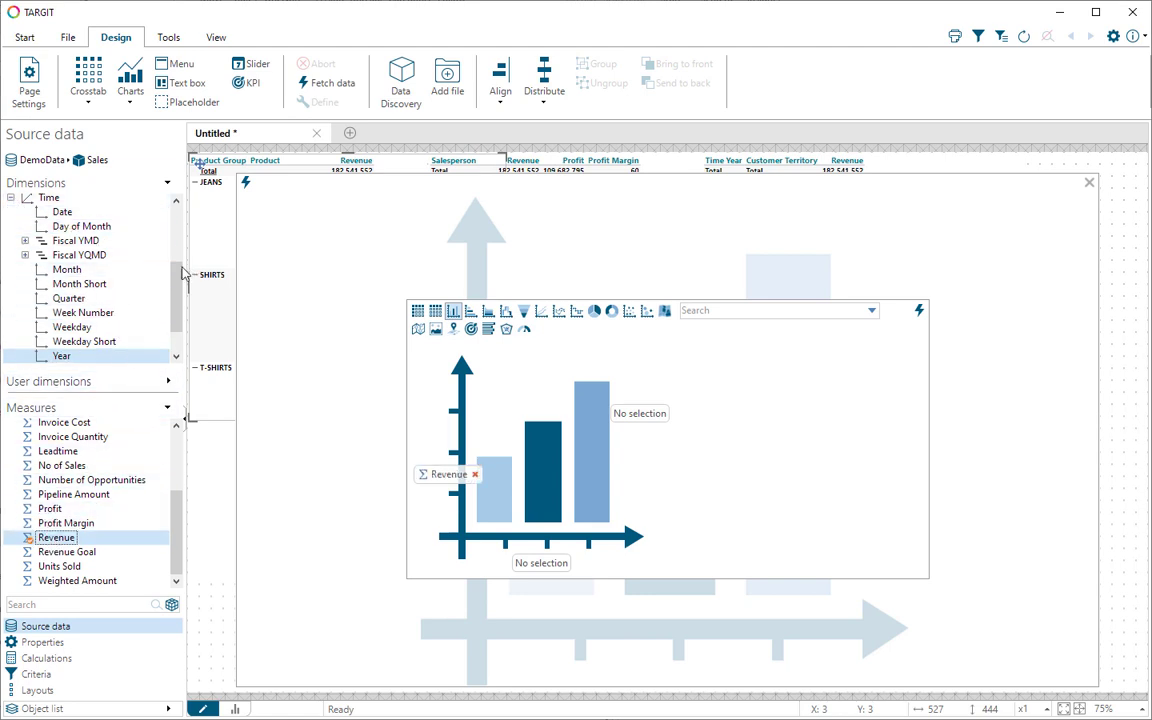
pyautogui.scroll(-1, 176, 285)
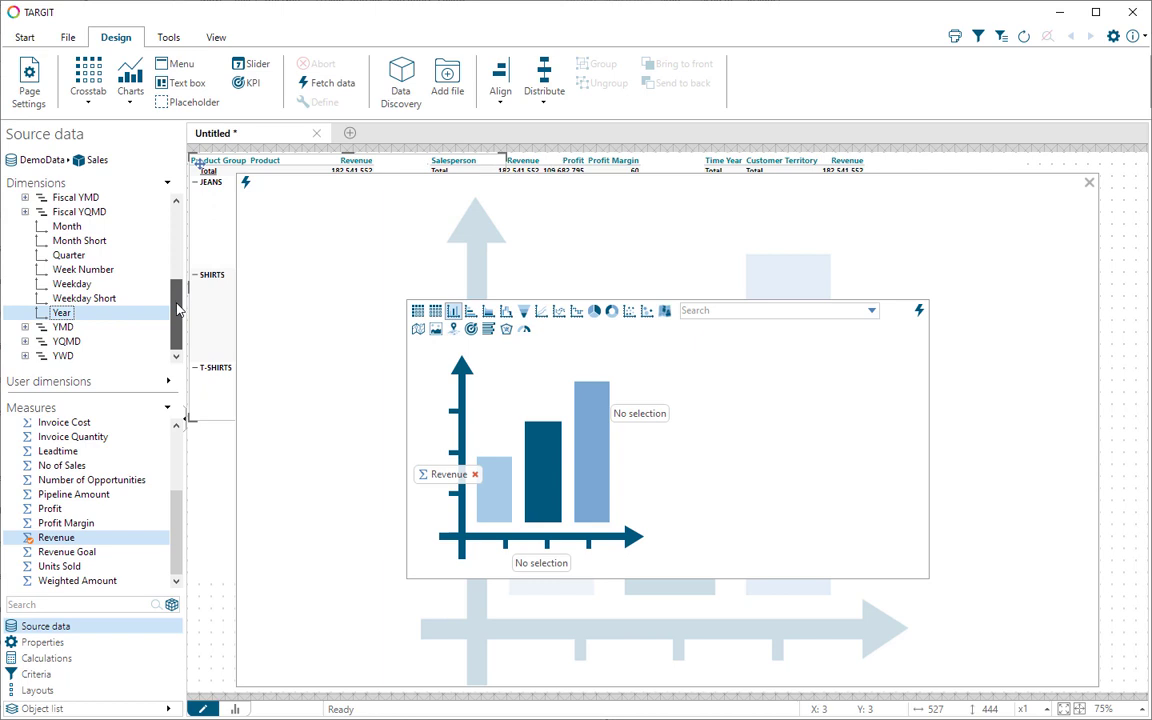
pyautogui.click(24, 328)
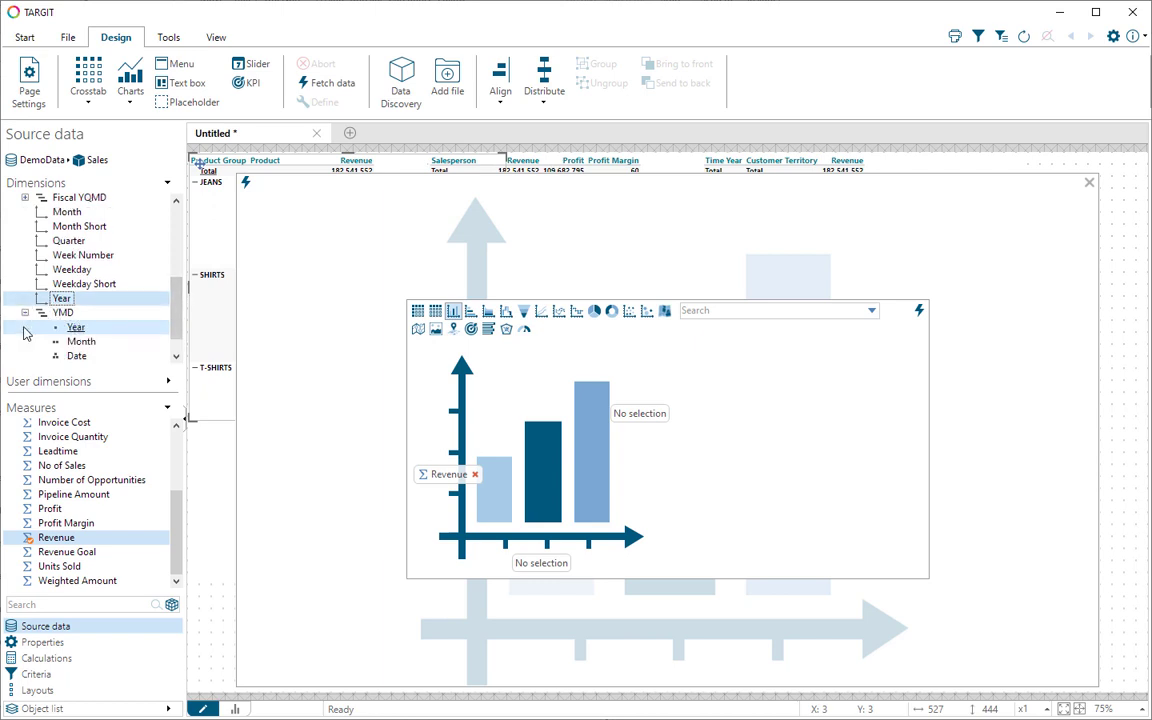
pyautogui.doubleClick(80, 343)
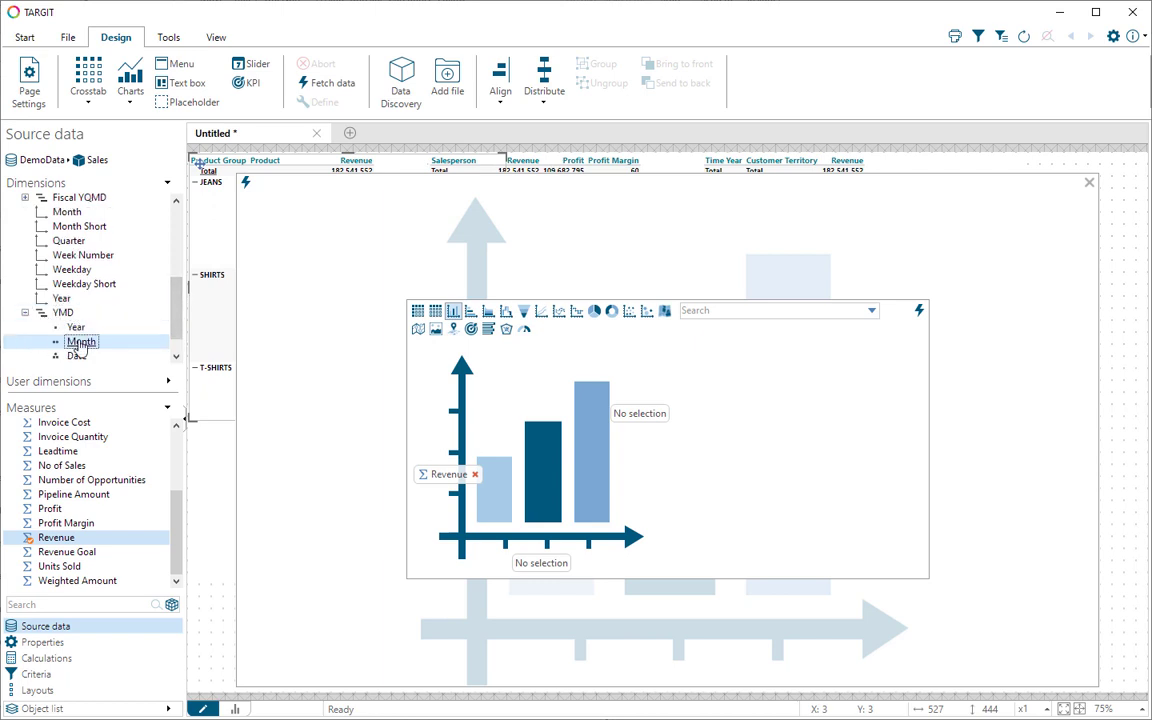
pyautogui.click(245, 183)
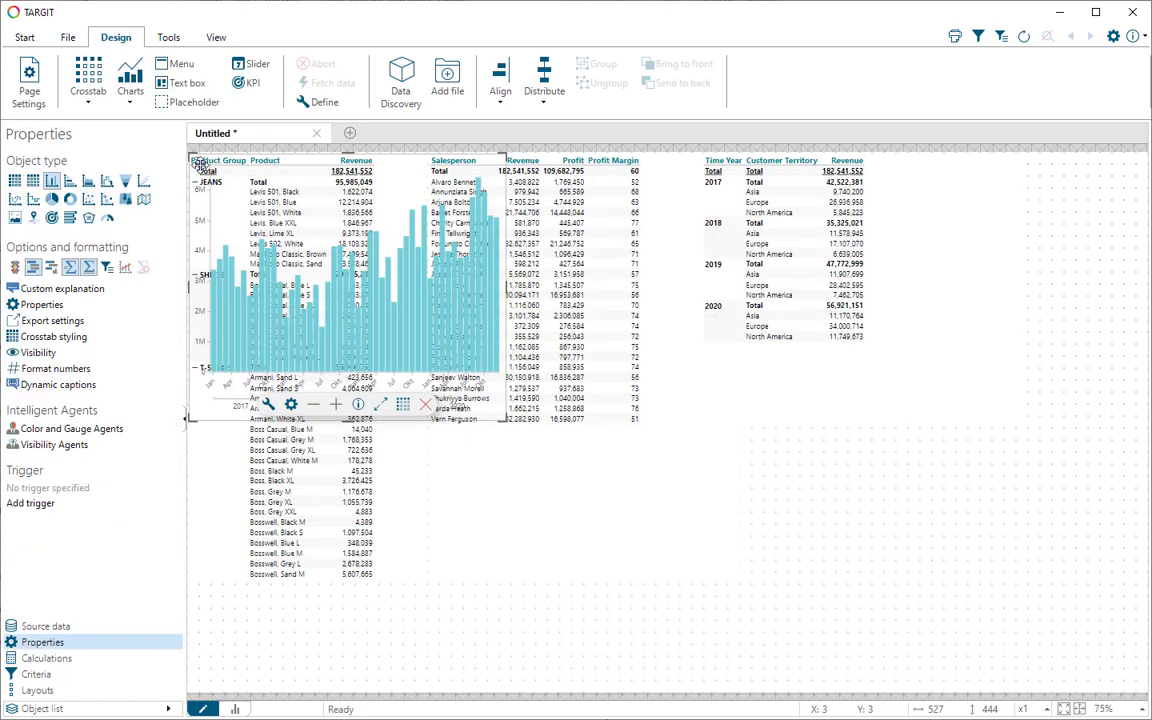
# Place the column chart below the crosstabs at X 0, Y 490, about 1580 by 418, and shorten the product crosstab to about 487 high.
pyautogui.moveTo(200, 160); pyautogui.dragTo(201, 440)
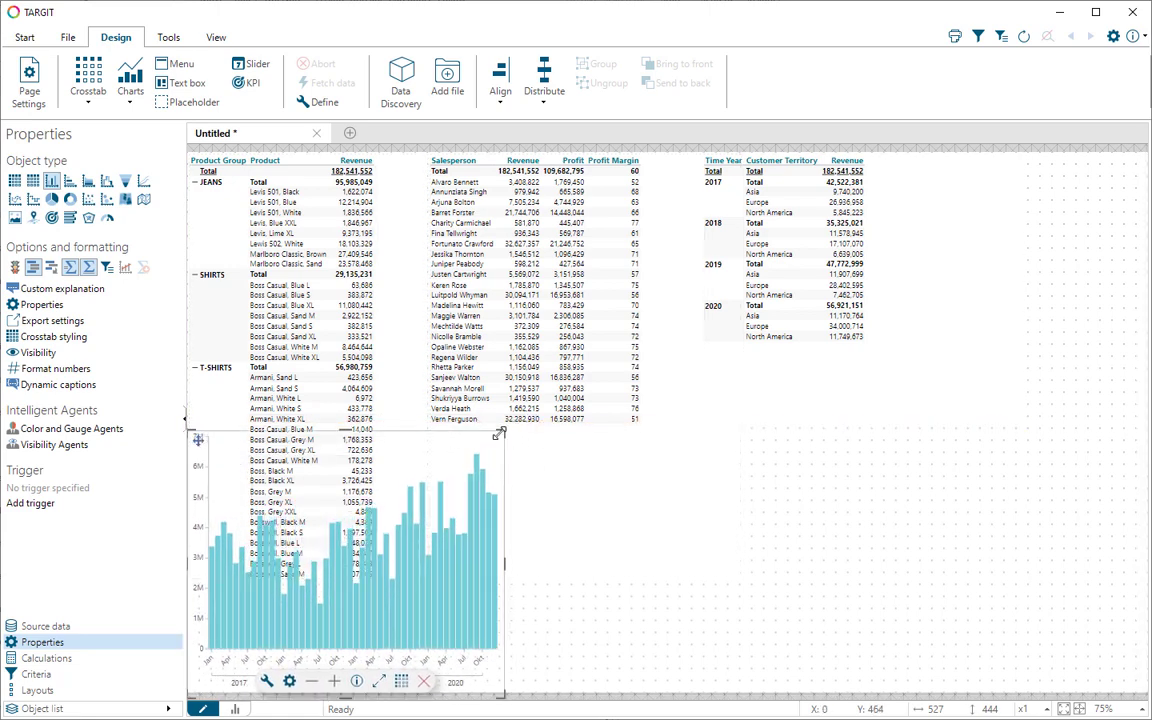
pyautogui.moveTo(500, 433); pyautogui.dragTo(1130, 450)
pyautogui.click(340, 505)
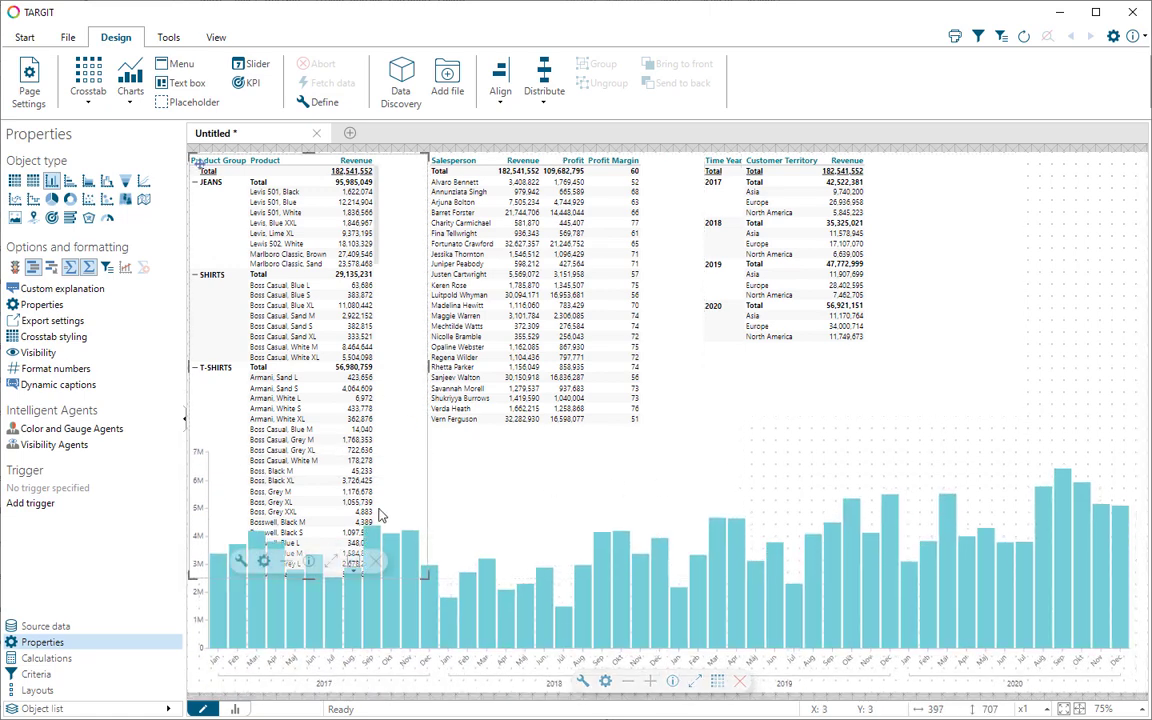
pyautogui.moveTo(308, 578); pyautogui.dragTo(310, 440)
# Add the Customer Territory dimension to the column chart to split monthly revenue by territory.
pyautogui.click(570, 485)
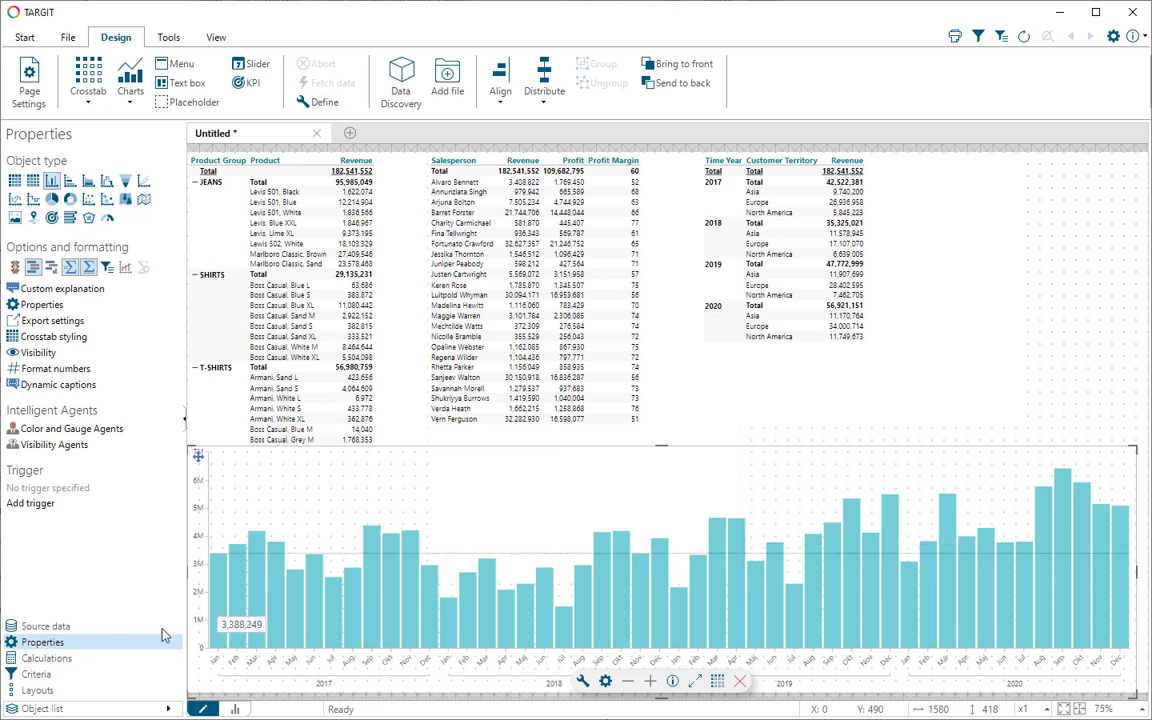
pyautogui.click(60, 626)
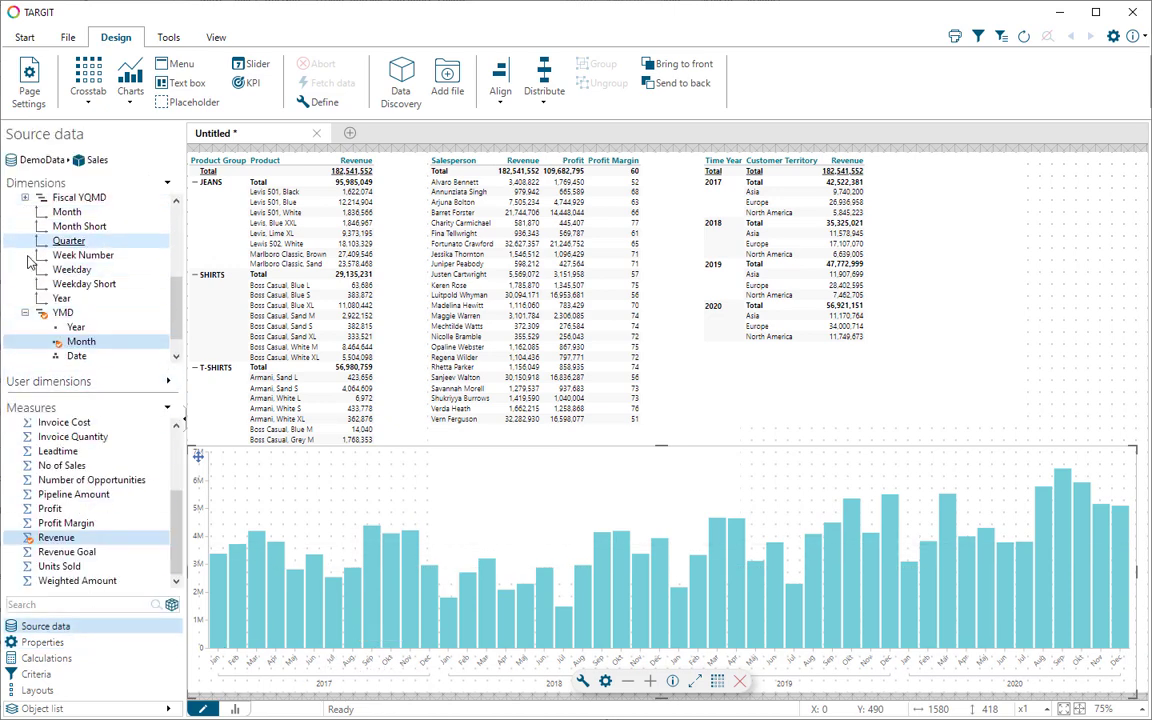
pyautogui.click(25, 313)
pyautogui.scroll(3, 12, 300)
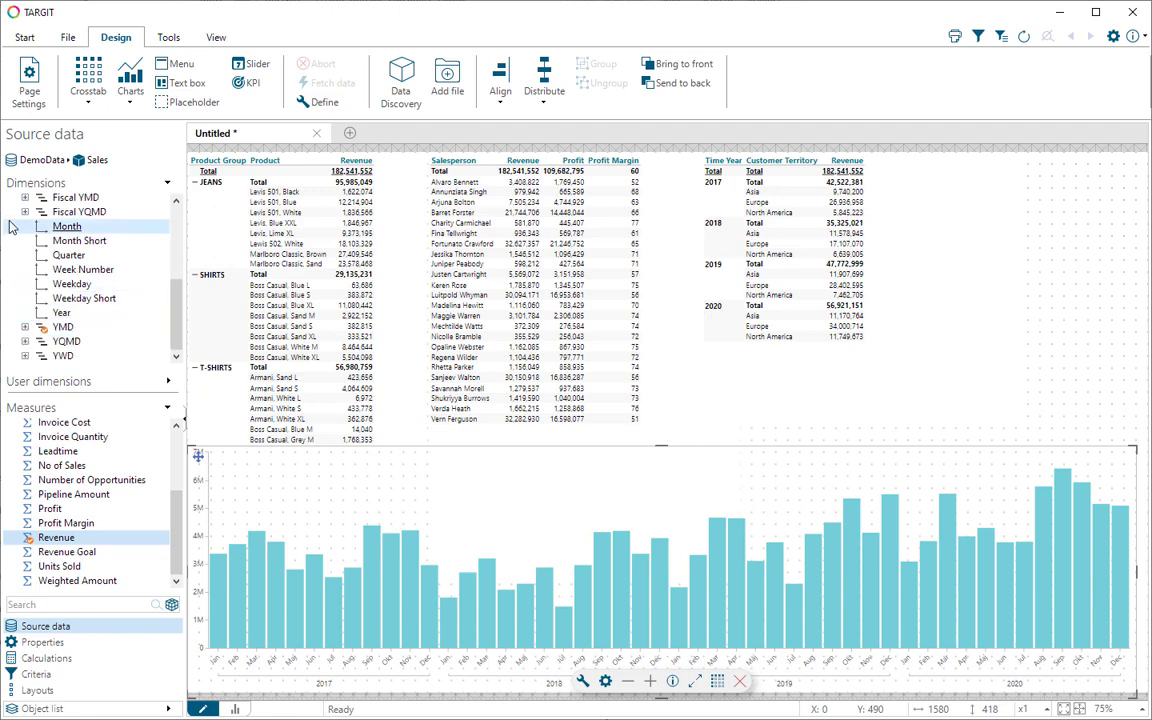
pyautogui.click(10, 284)
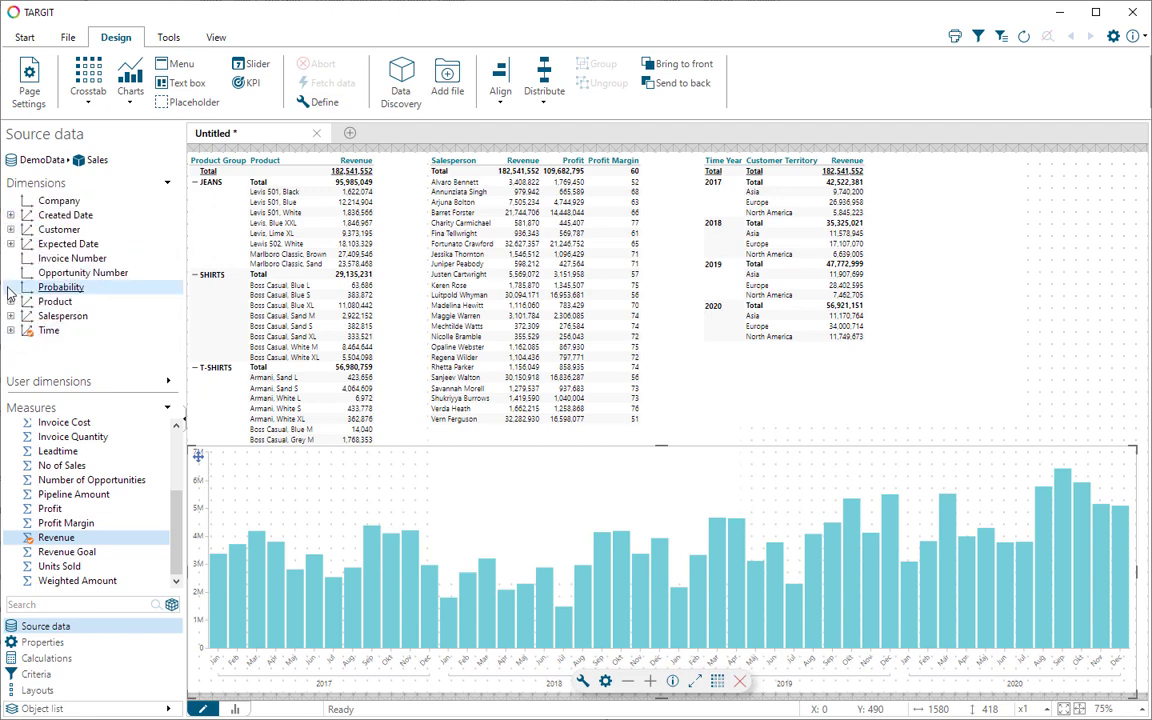
pyautogui.click(10, 229)
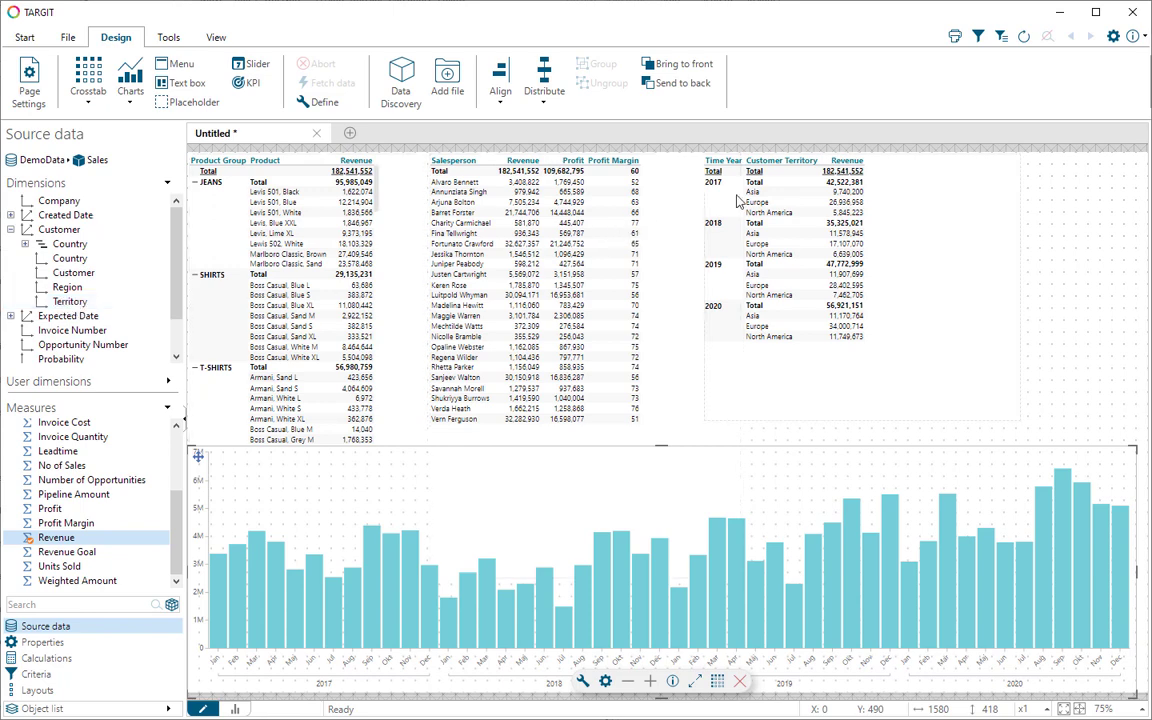
pyautogui.doubleClick(66, 304)
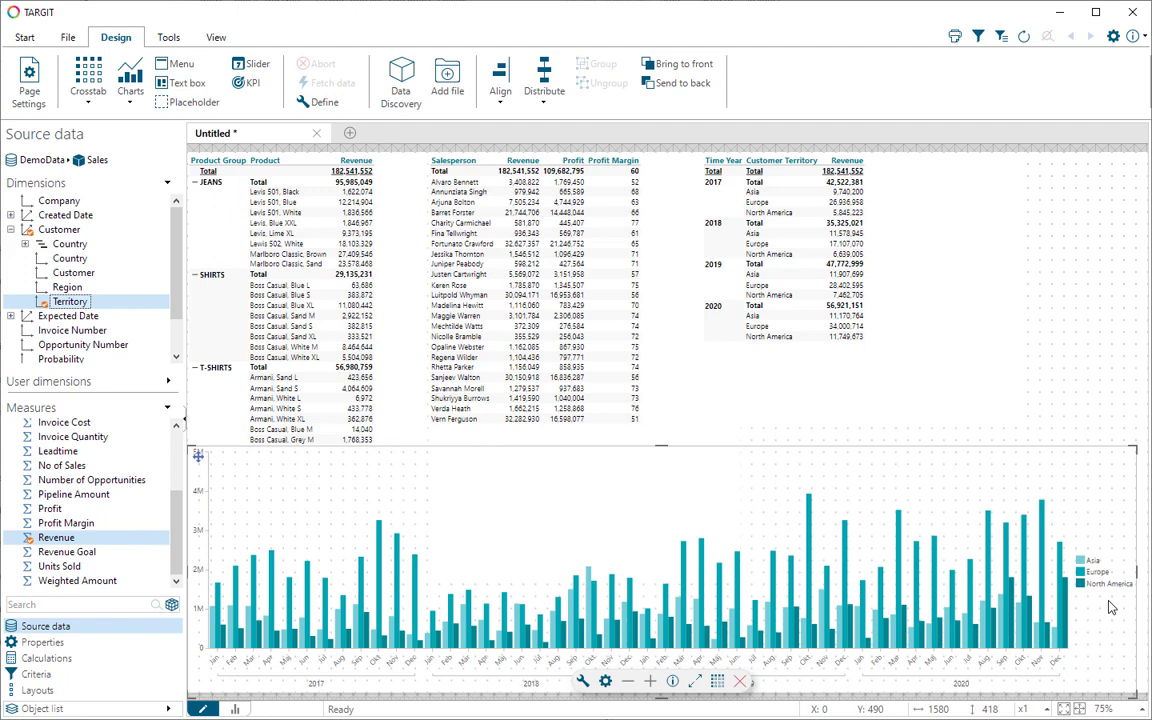
# Narrow the territory crosstab to about 387 wide and move it farther from the salesperson crosstab.
pyautogui.click(828, 373)
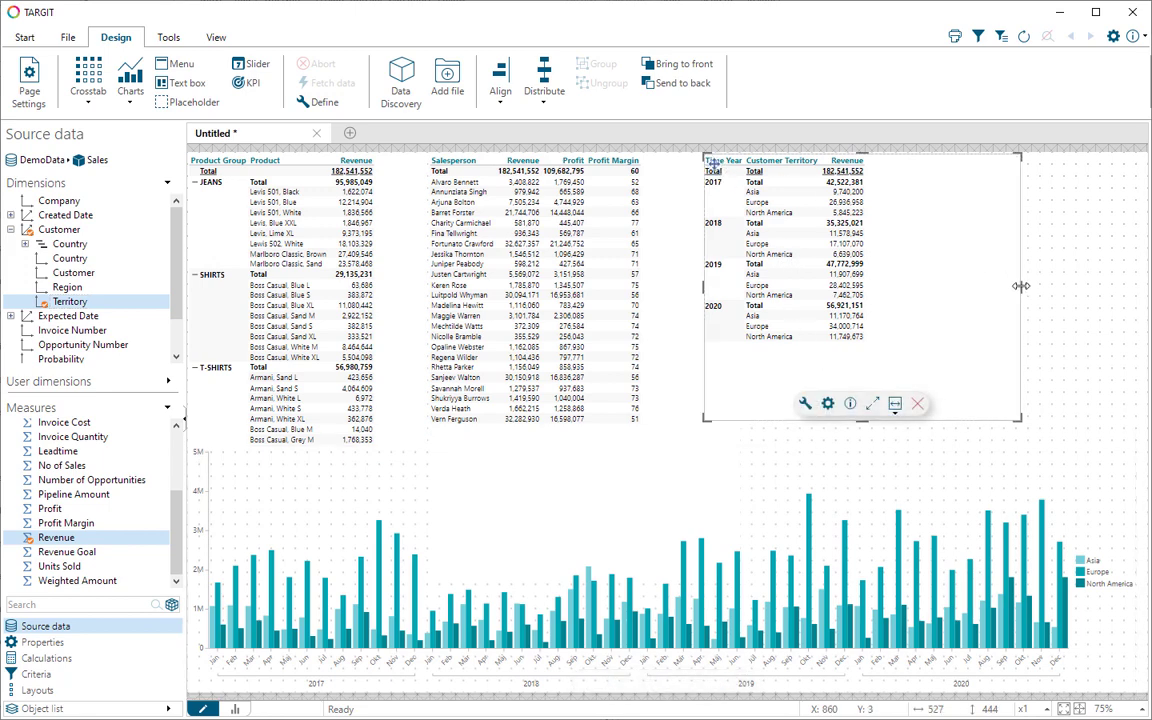
pyautogui.moveTo(1020, 286); pyautogui.dragTo(937, 252)
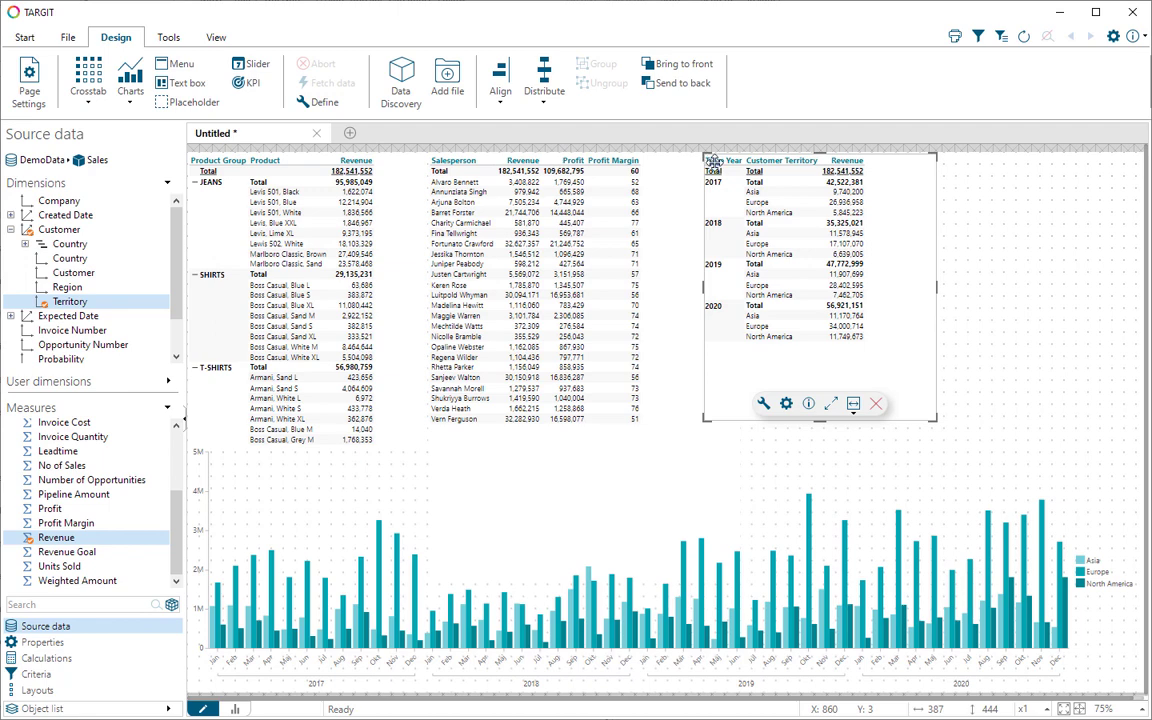
pyautogui.moveTo(713, 162); pyautogui.dragTo(893, 166)
# Move the salesperson crosstab to about X 481, Y 6 and the product crosstab to about X 20, Y 6.
pyautogui.click(697, 218)
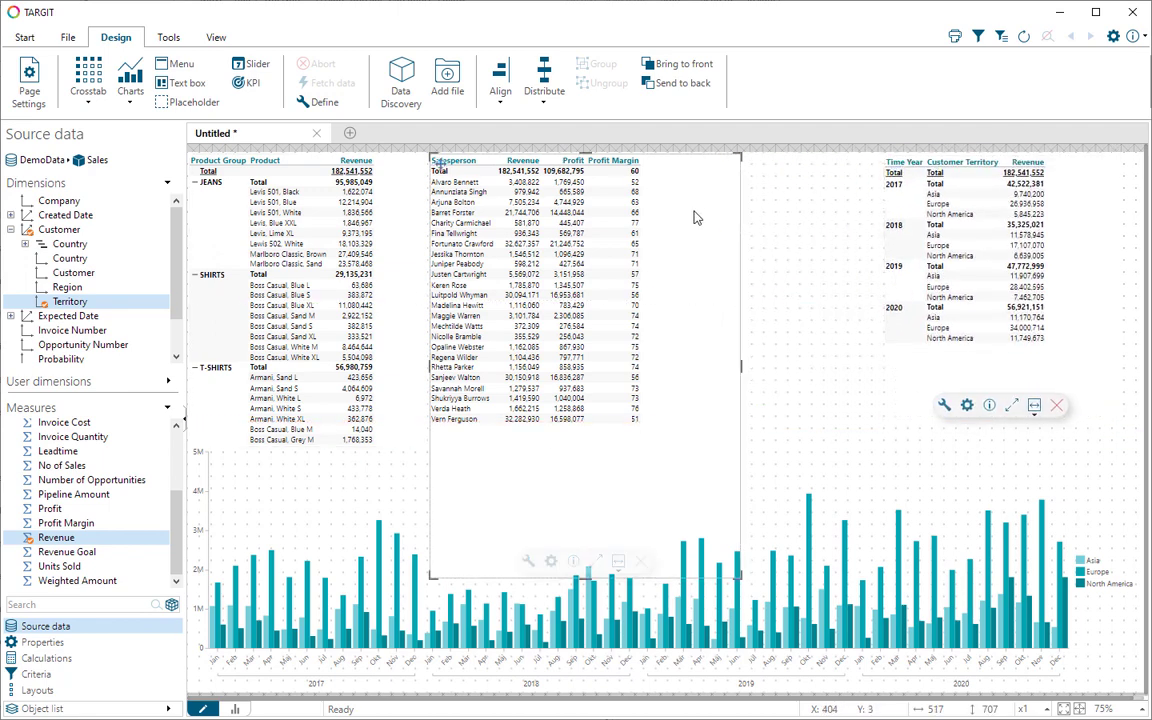
pyautogui.moveTo(437, 162); pyautogui.dragTo(488, 165)
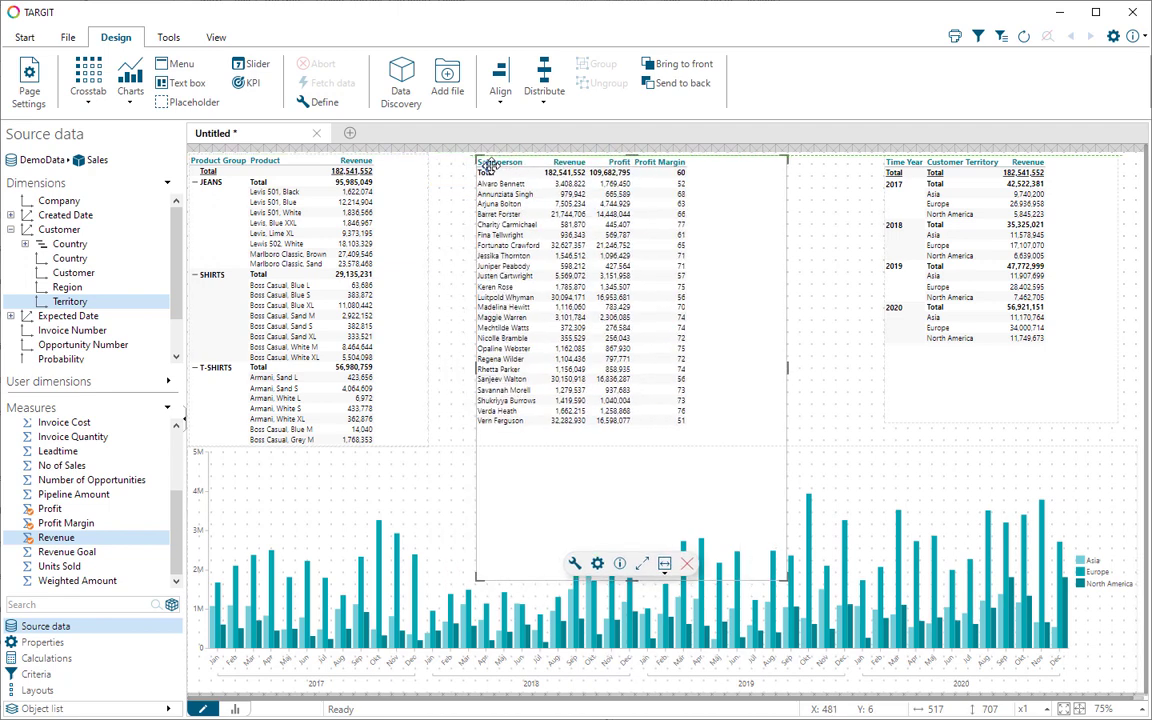
pyautogui.click(414, 158)
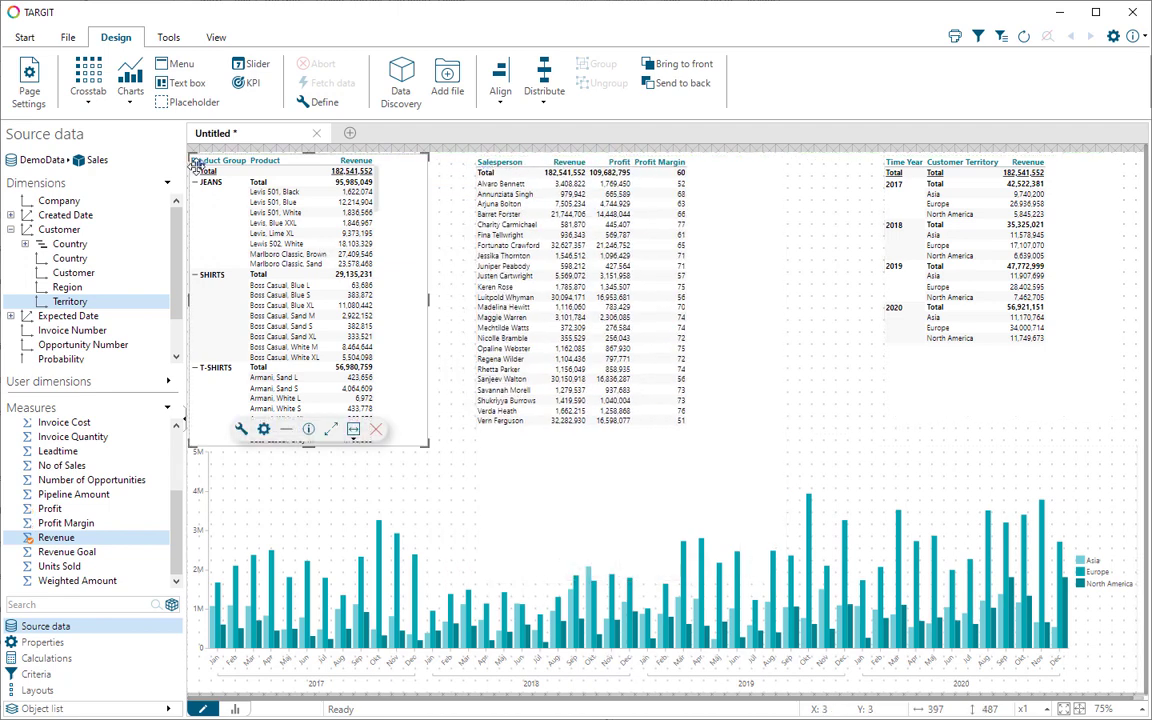
pyautogui.moveTo(193, 163); pyautogui.dragTo(204, 171)
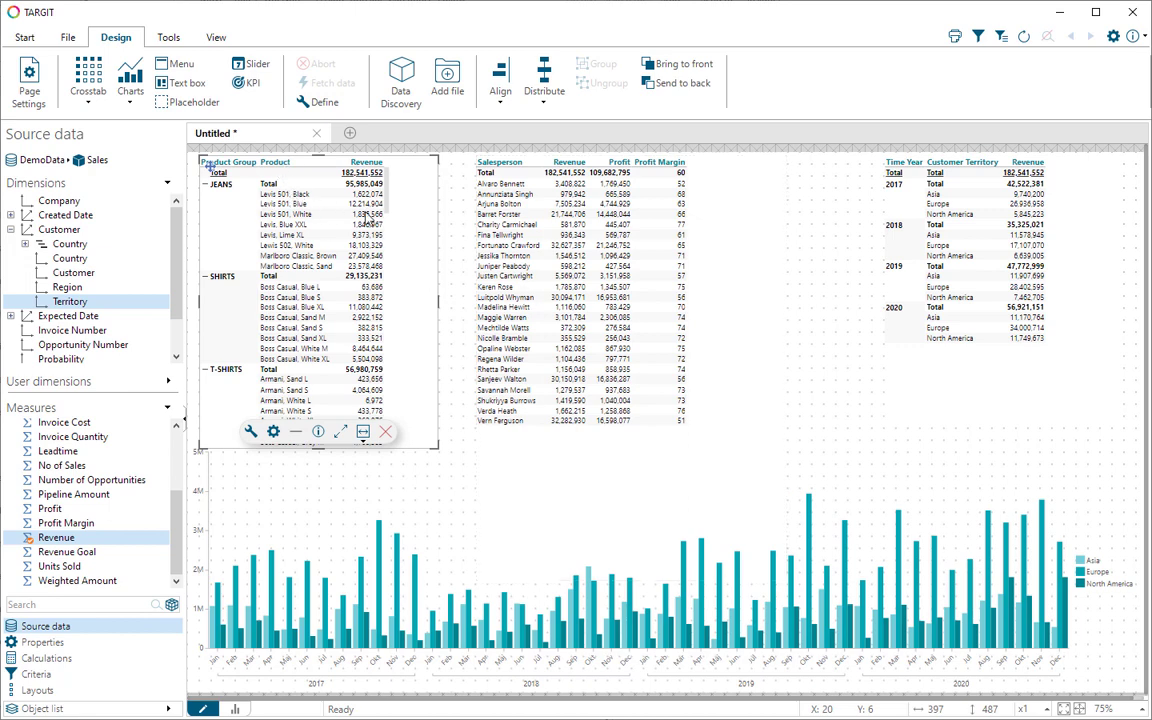
# Resize the three crosstabs together to start at Y 60 with an overall height of 480, and extend the product crosstab to 480 high.
pyautogui.keyDown('ctrl'); pyautogui.click(590, 228); pyautogui.keyUp('ctrl')
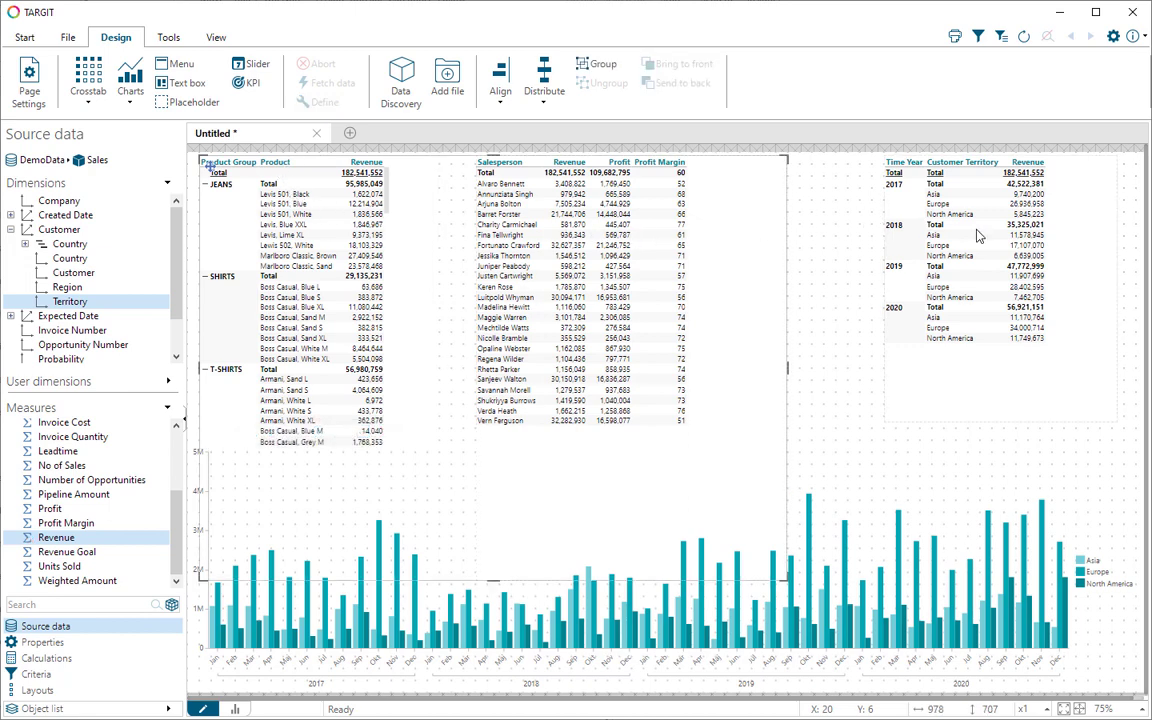
pyautogui.keyDown('ctrl'); pyautogui.click(933, 272); pyautogui.keyUp('ctrl')
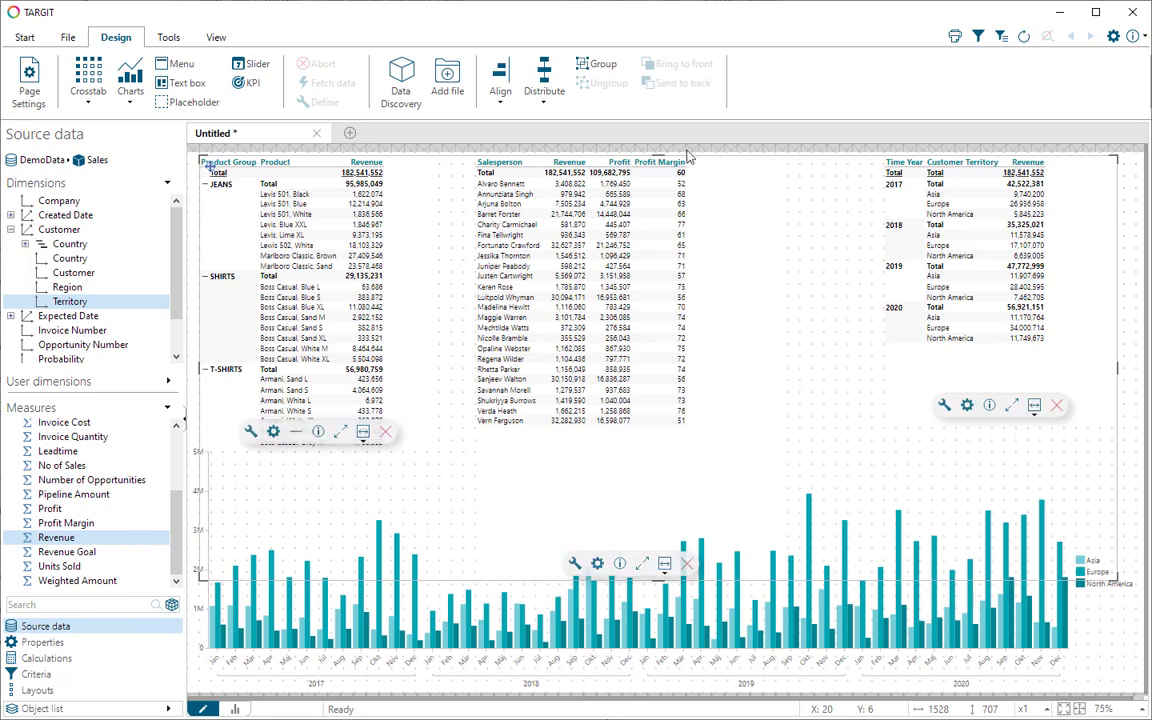
pyautogui.moveTo(660, 152); pyautogui.dragTo(663, 183)
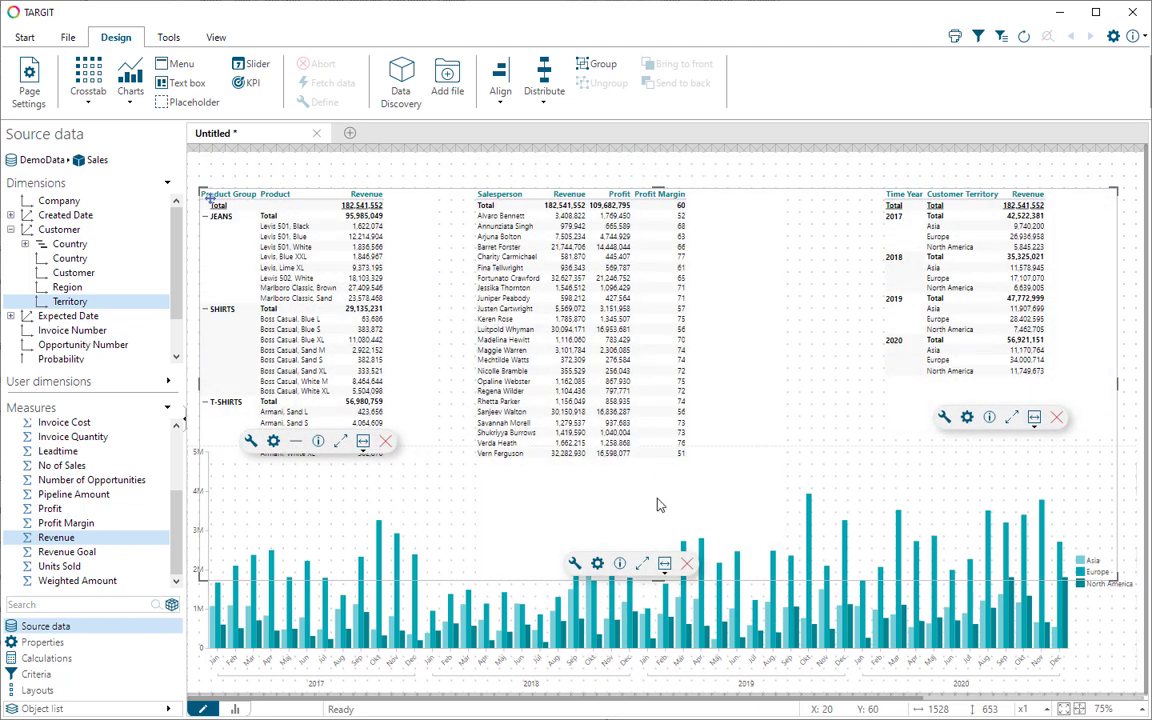
pyautogui.moveTo(661, 579); pyautogui.dragTo(655, 478)
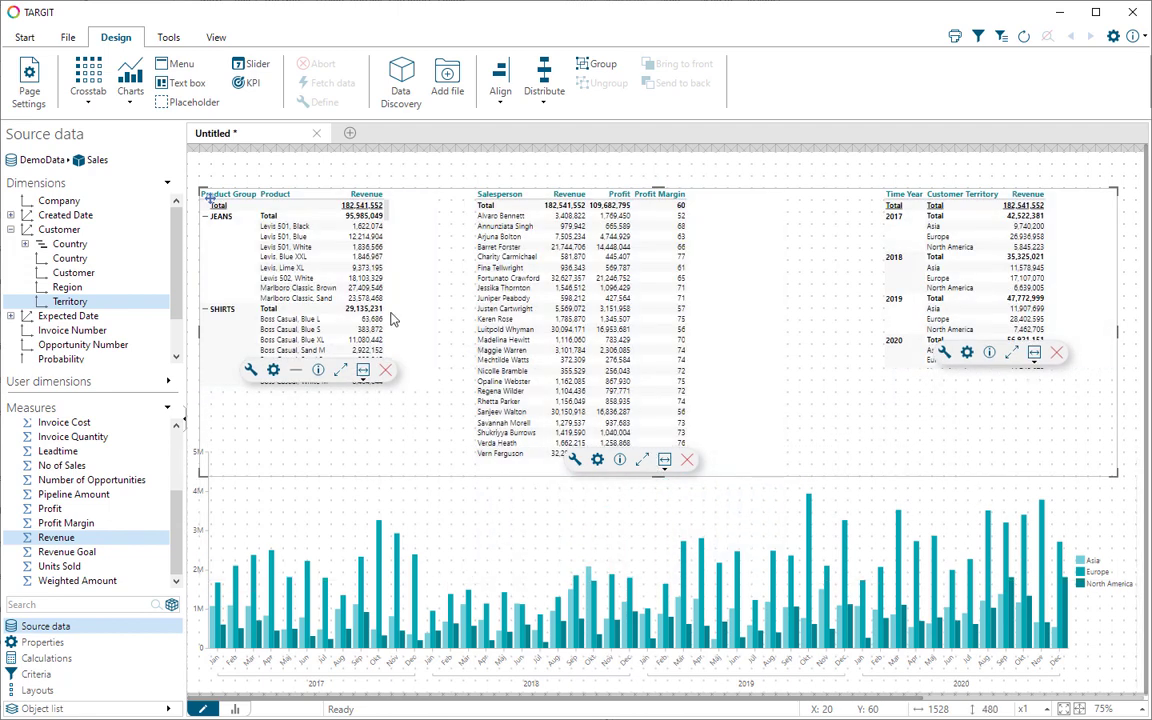
pyautogui.click(370, 280)
pyautogui.moveTo(317, 388); pyautogui.dragTo(317, 475)
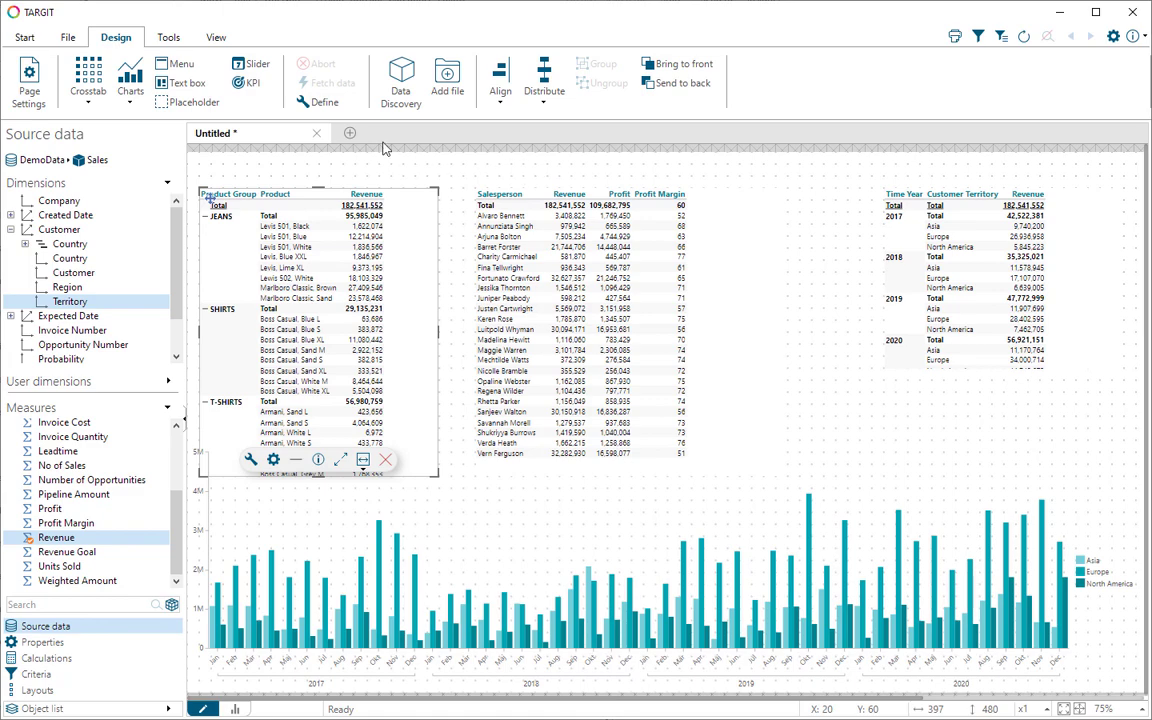
# Insert a text box with the caption "Sales Dashboard" and align its text to the left.
pyautogui.click(185, 85)
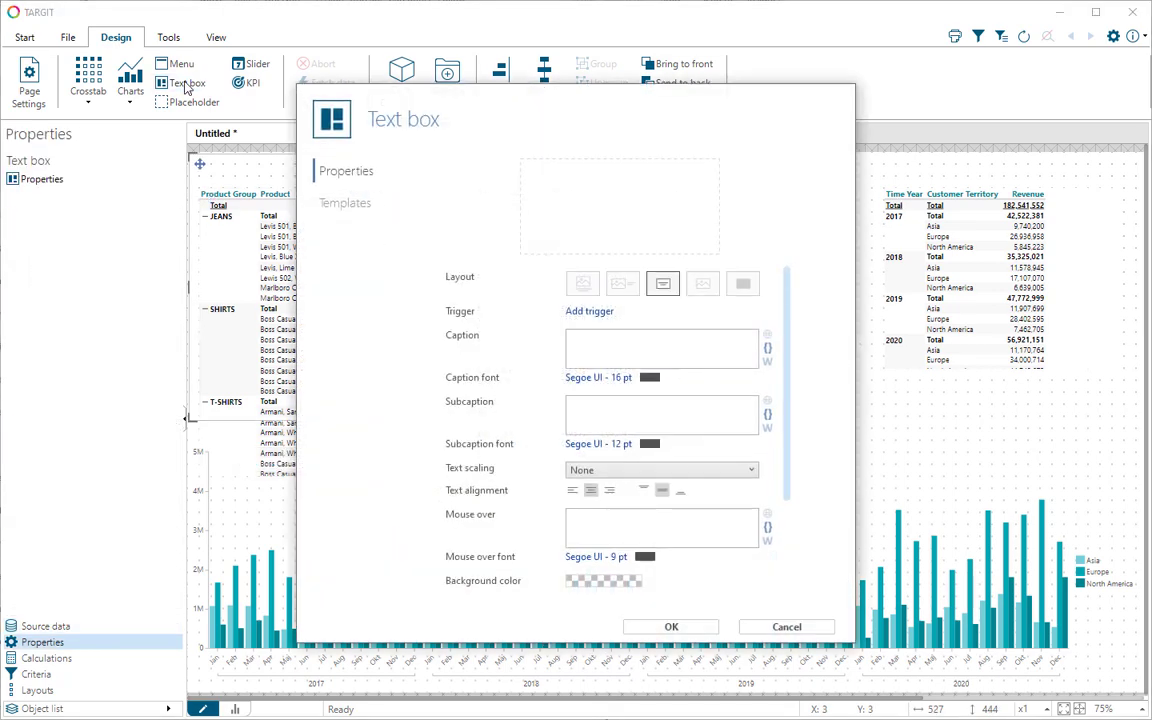
pyautogui.click(670, 353)
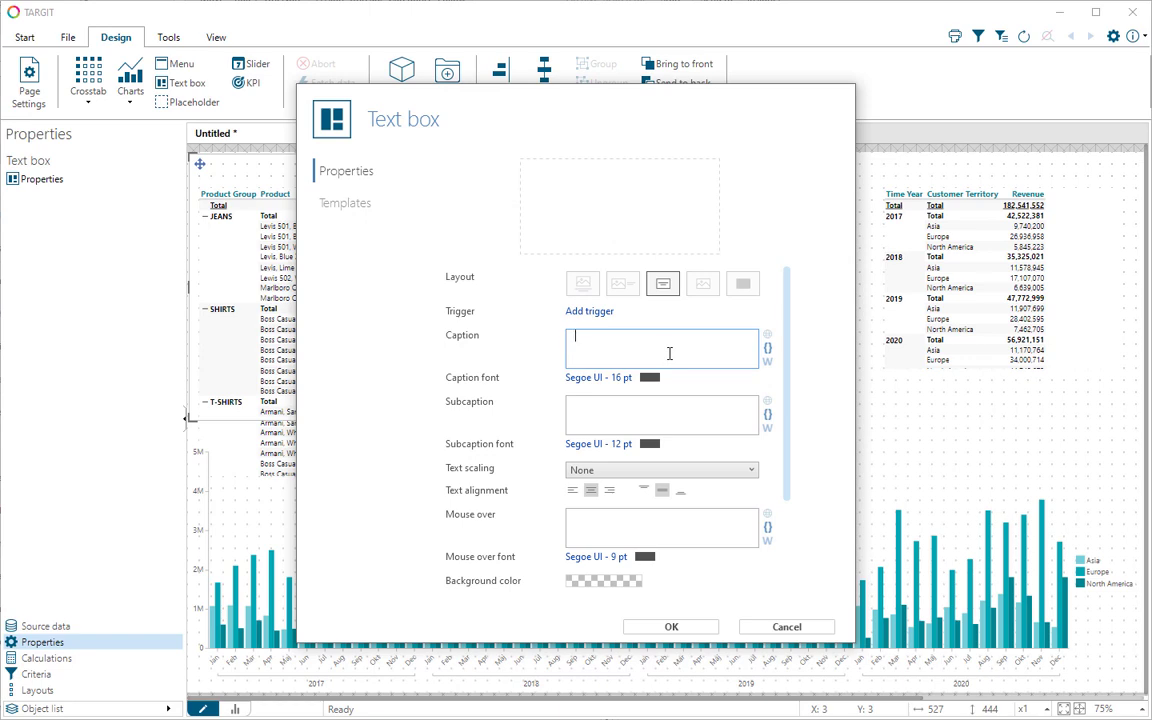
pyautogui.write('Sales Dashboard')
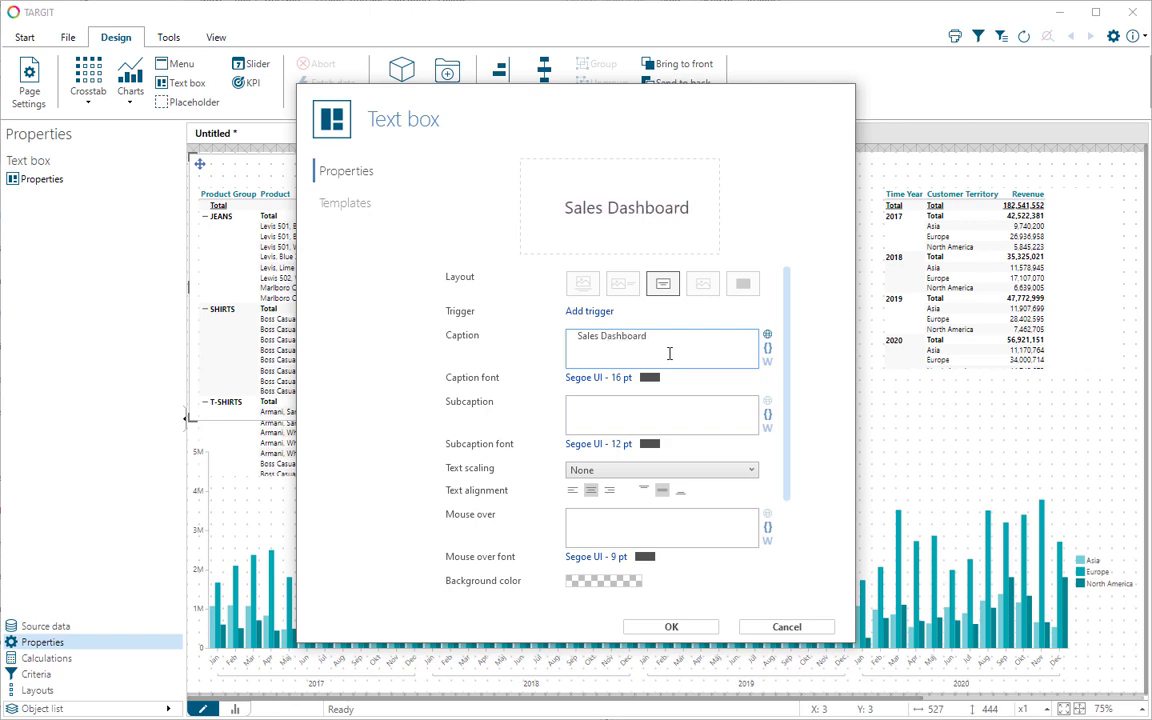
pyautogui.click(572, 490)
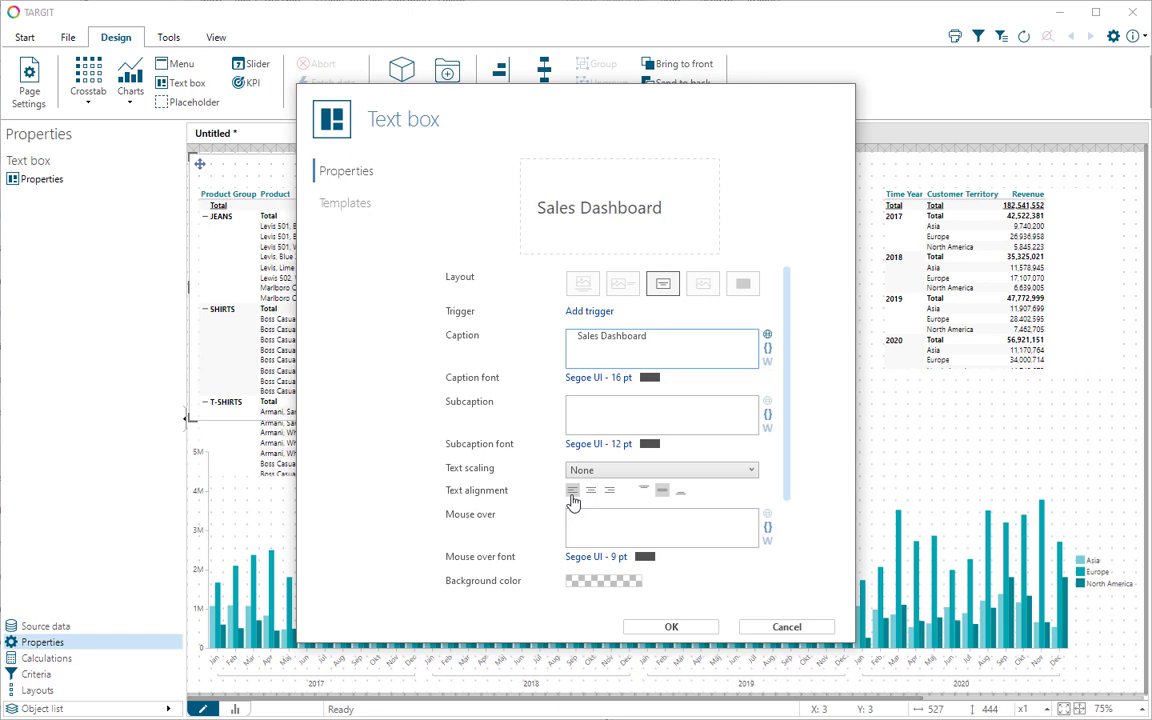
# Set the text box's background color to light blue with hex value FFBBD2F6.
pyautogui.moveTo(789, 416); pyautogui.dragTo(788, 488)
pyautogui.click(575, 496)
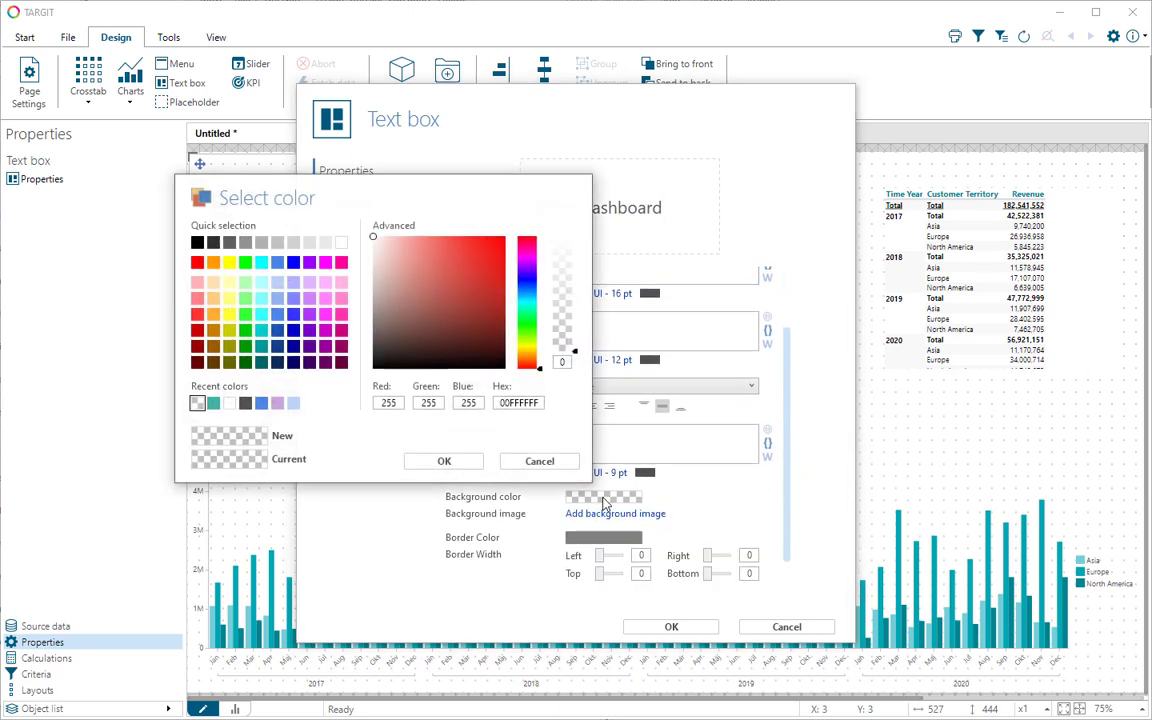
pyautogui.click(277, 282)
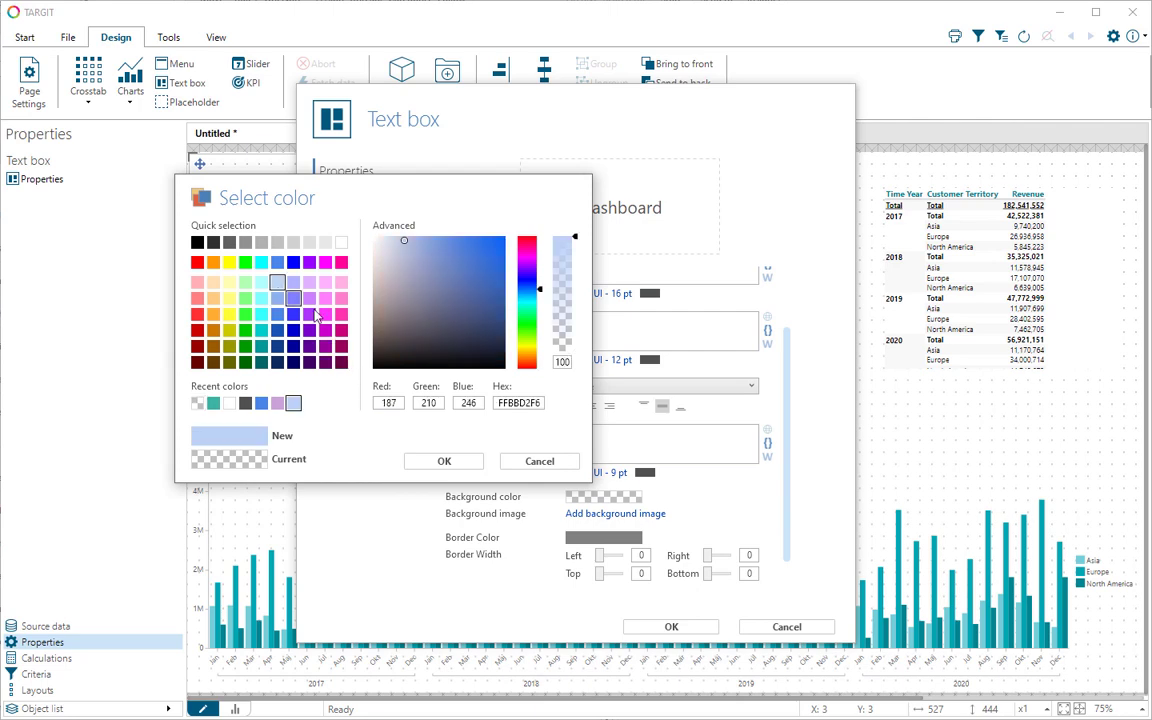
pyautogui.click(444, 463)
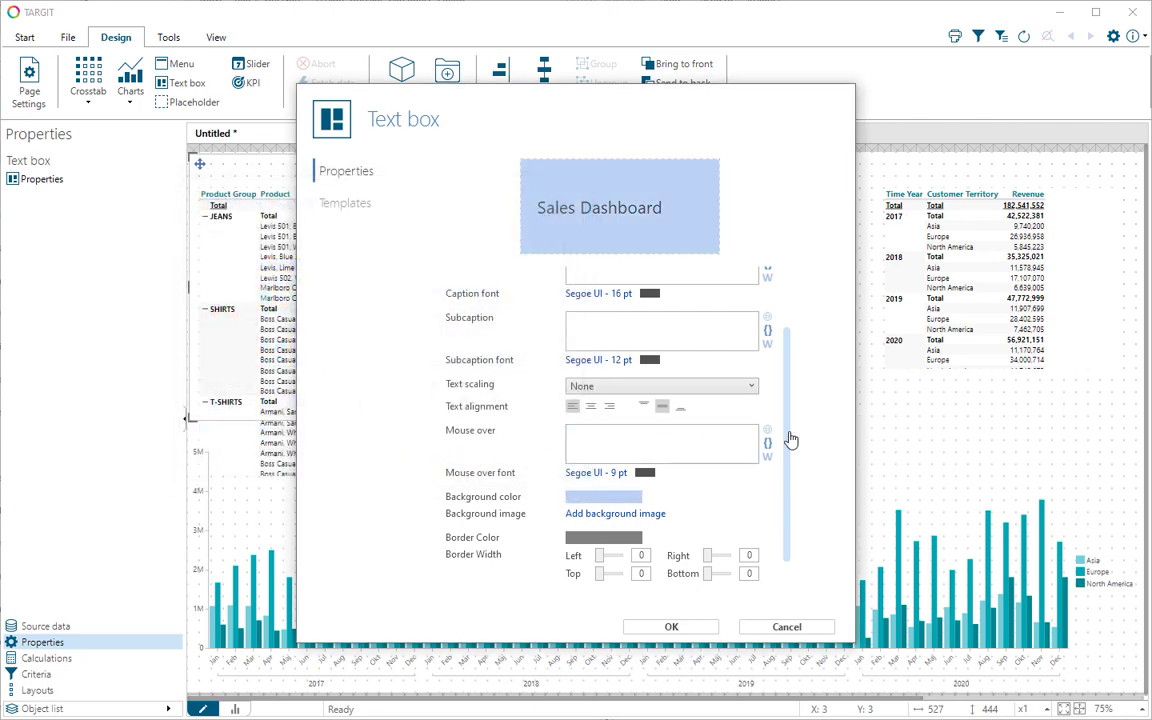
# Set the text box's caption font to Segoe UI 20 pt bold and apply the text box properties.
pyautogui.moveTo(788, 430); pyautogui.dragTo(765, 360)
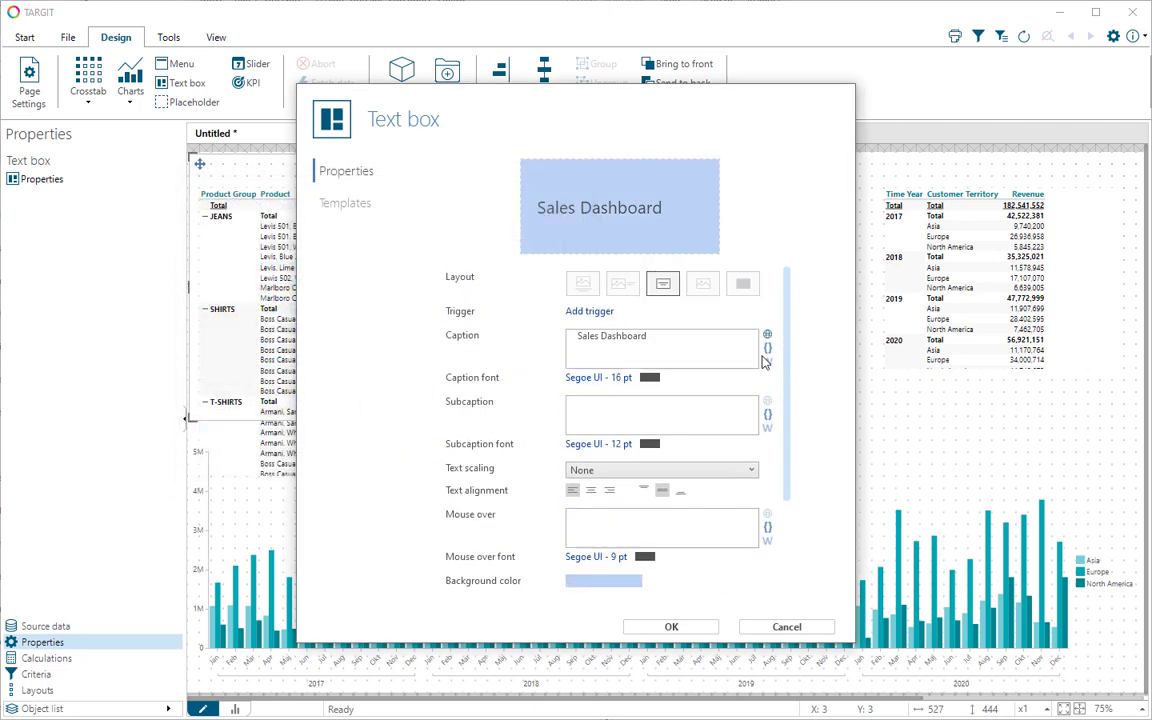
pyautogui.click(601, 381)
pyautogui.click(414, 327)
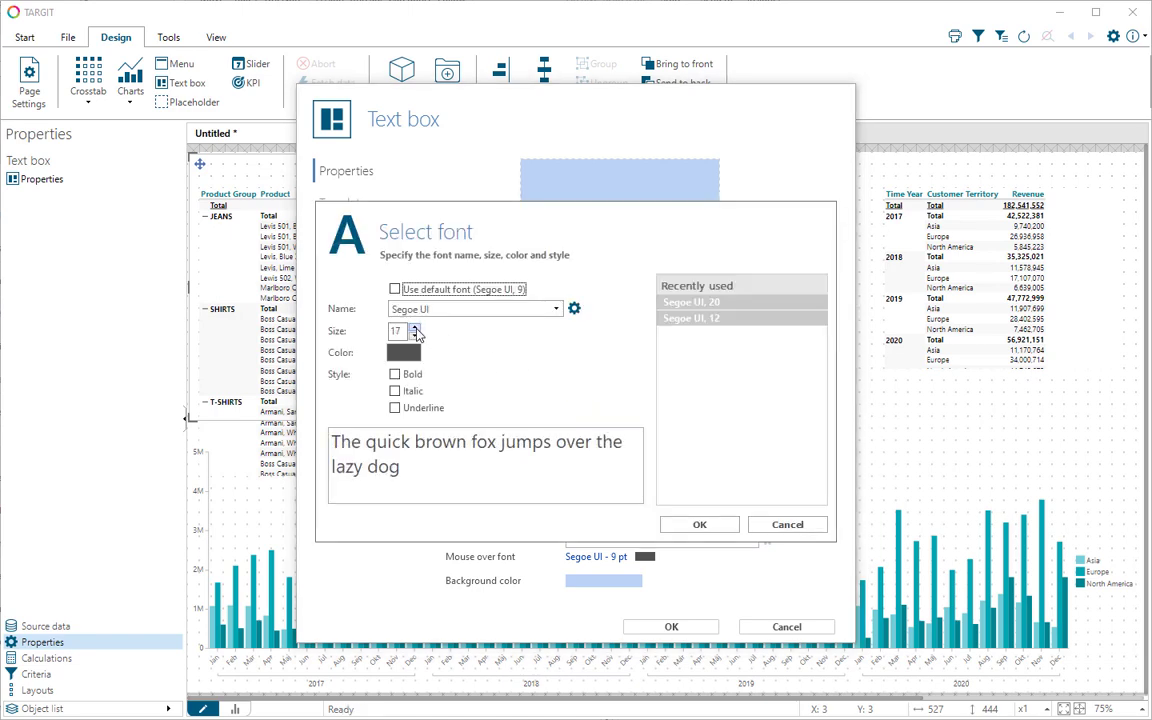
pyautogui.click(414, 327)
pyautogui.click(414, 327)
pyautogui.click(414, 327)
pyautogui.click(394, 374)
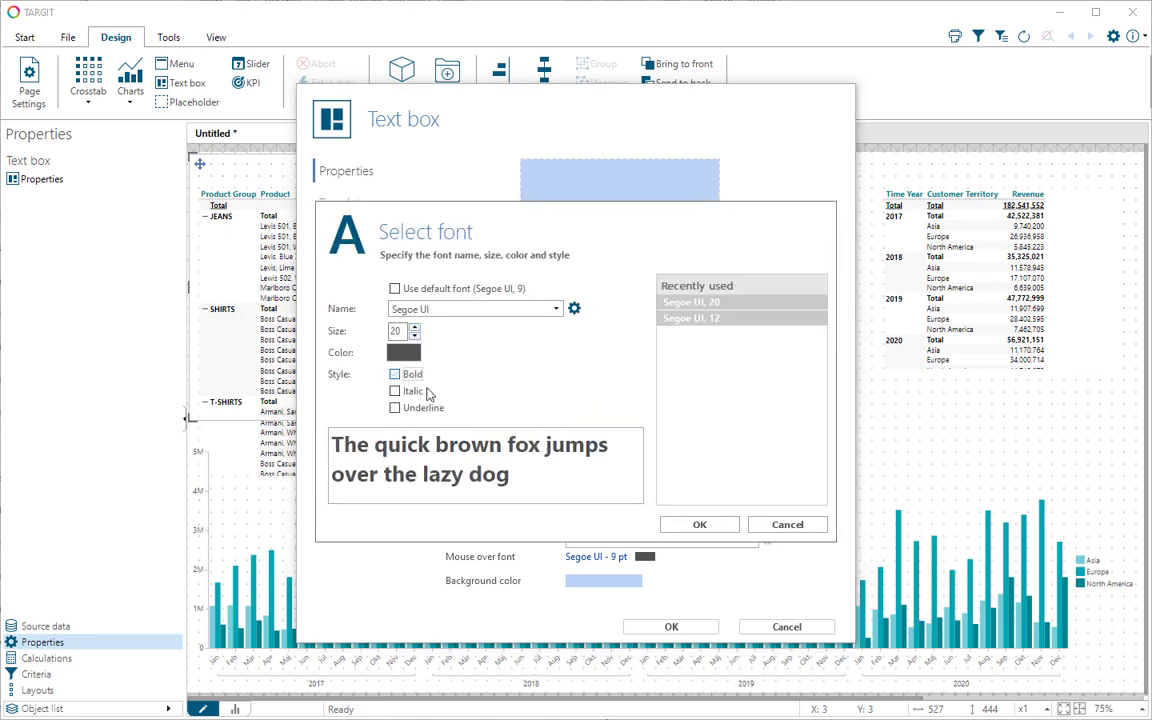
pyautogui.click(699, 524)
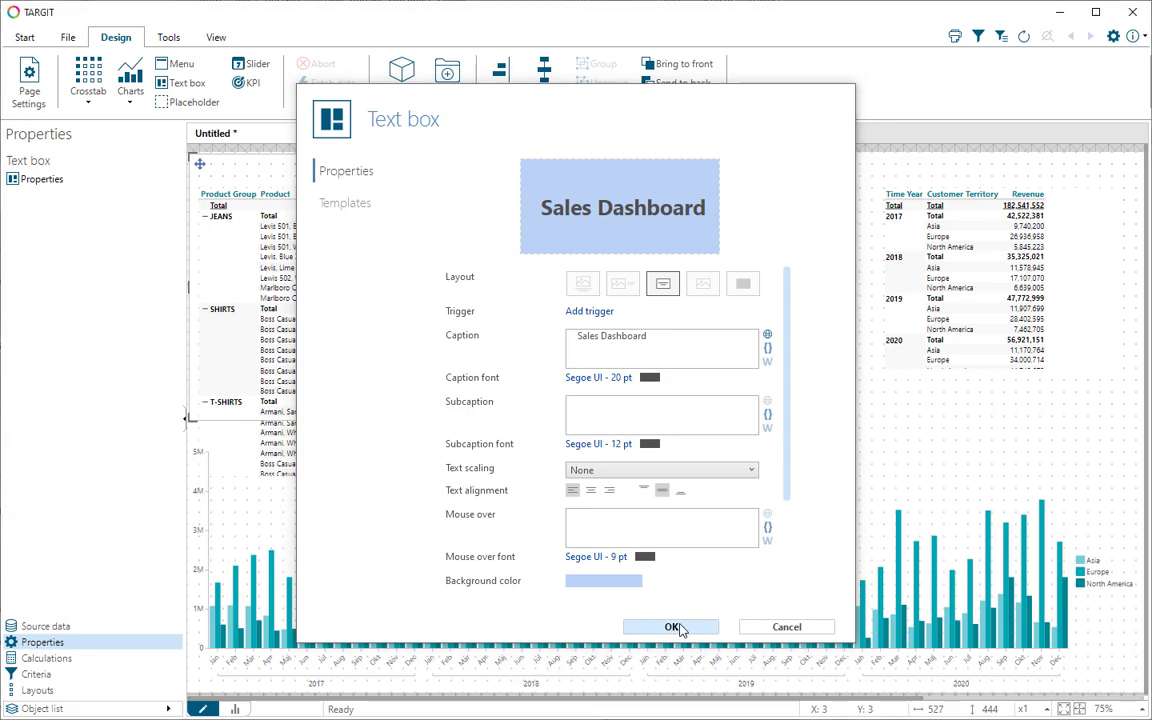
pyautogui.click(669, 625)
# Place the Sales Dashboard text box at X 0, Y 0 and resize it into a full-width banner about 1600 by 61.
pyautogui.moveTo(202, 165)
pyautogui.mouseDown()
pyautogui.moveTo(226, 180)
pyautogui.moveTo(197, 168)
pyautogui.mouseUp()
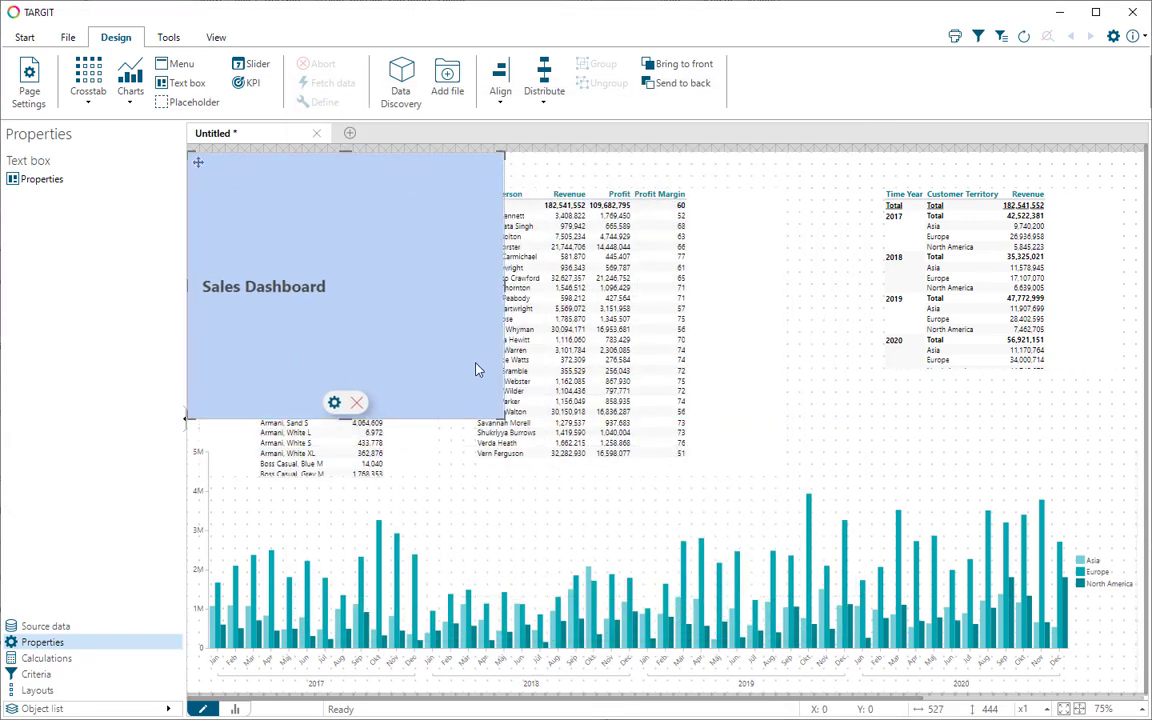
pyautogui.moveTo(503, 417); pyautogui.dragTo(1145, 190)
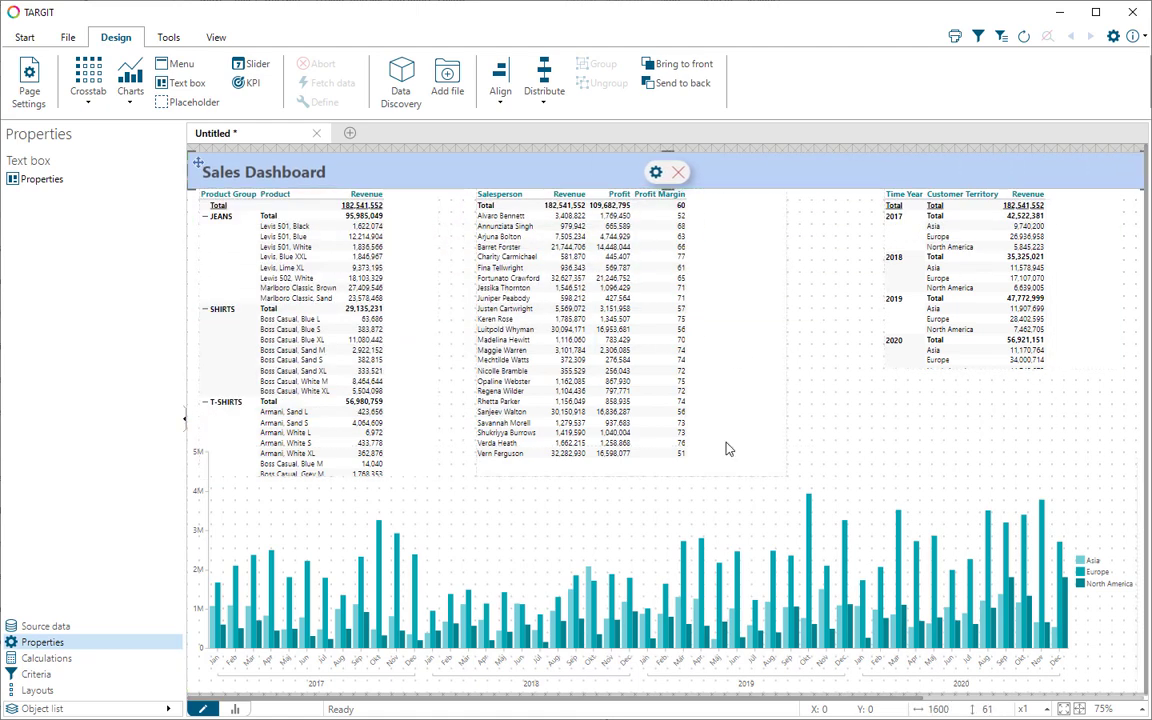
# Resize the three crosstabs together from their upper edge to start at Y 80 with a height of 460.
pyautogui.click(366, 288)
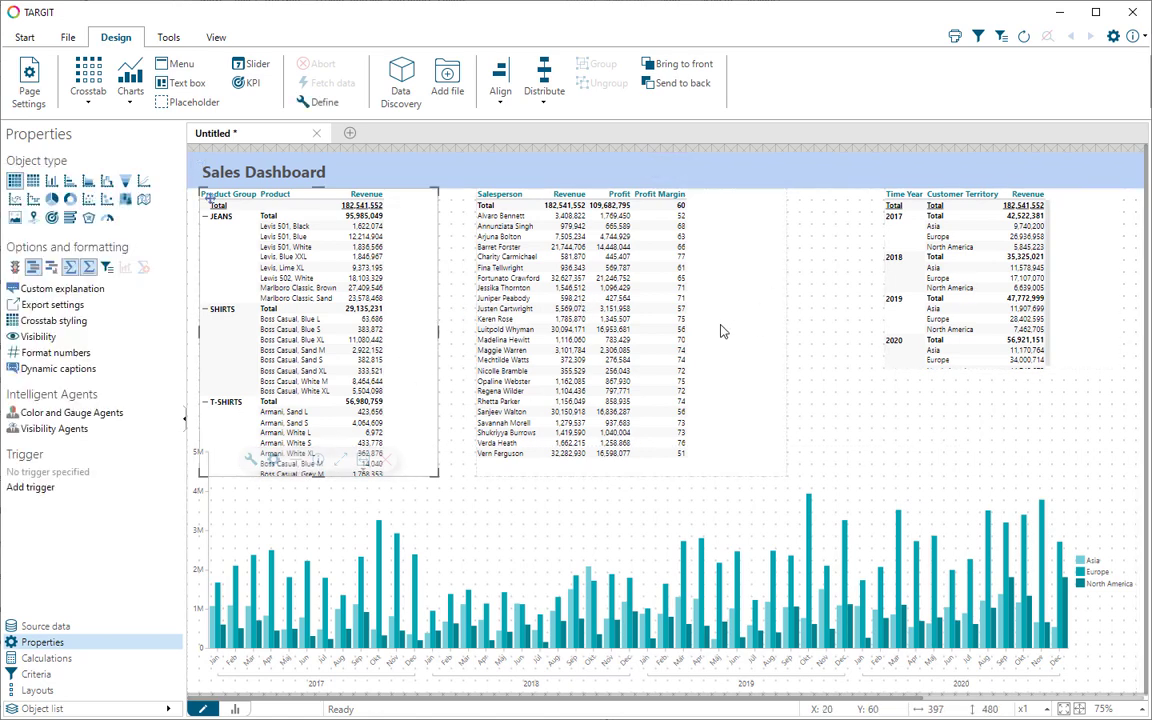
pyautogui.keyDown('ctrl'); pyautogui.click(648, 292); pyautogui.keyUp('ctrl')
pyautogui.keyDown('ctrl'); pyautogui.click(952, 278); pyautogui.keyUp('ctrl')
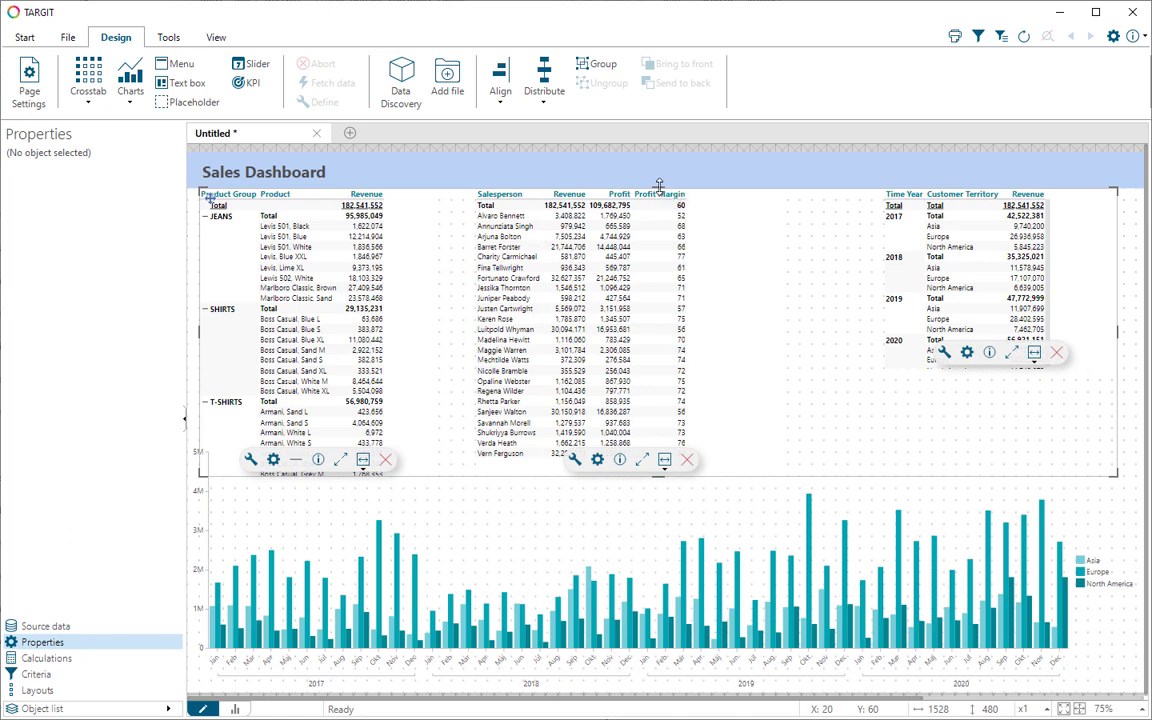
pyautogui.moveTo(659, 189); pyautogui.dragTo(658, 203)
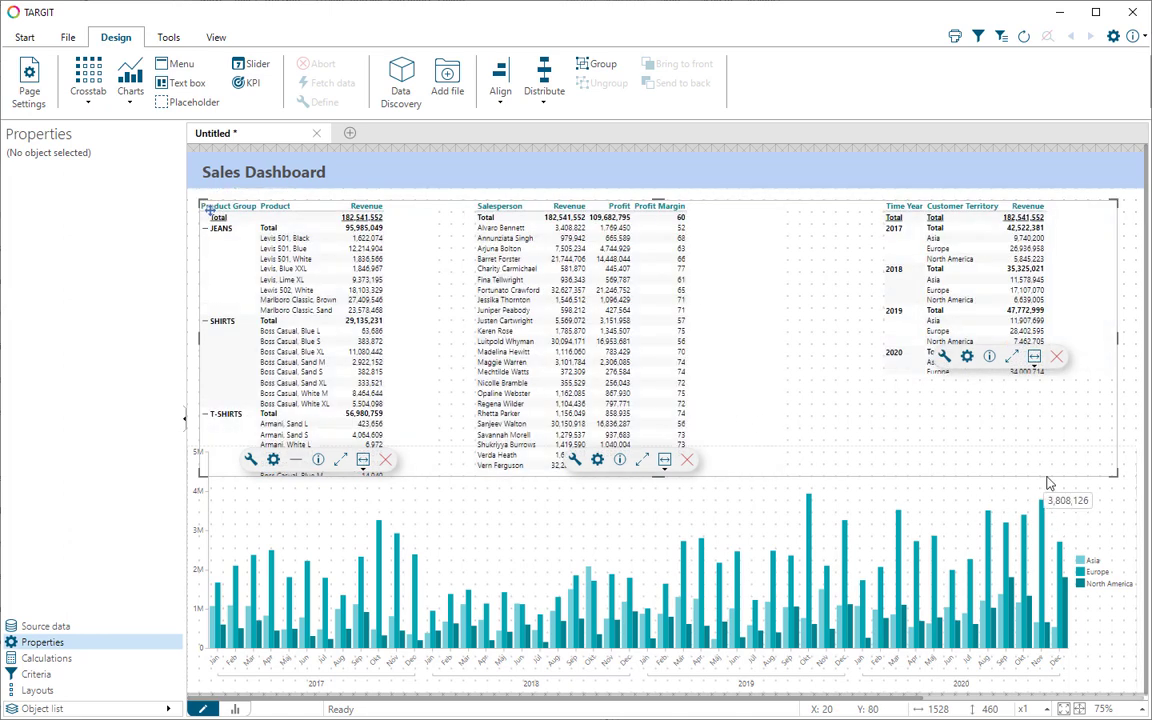
pyautogui.click(982, 451)
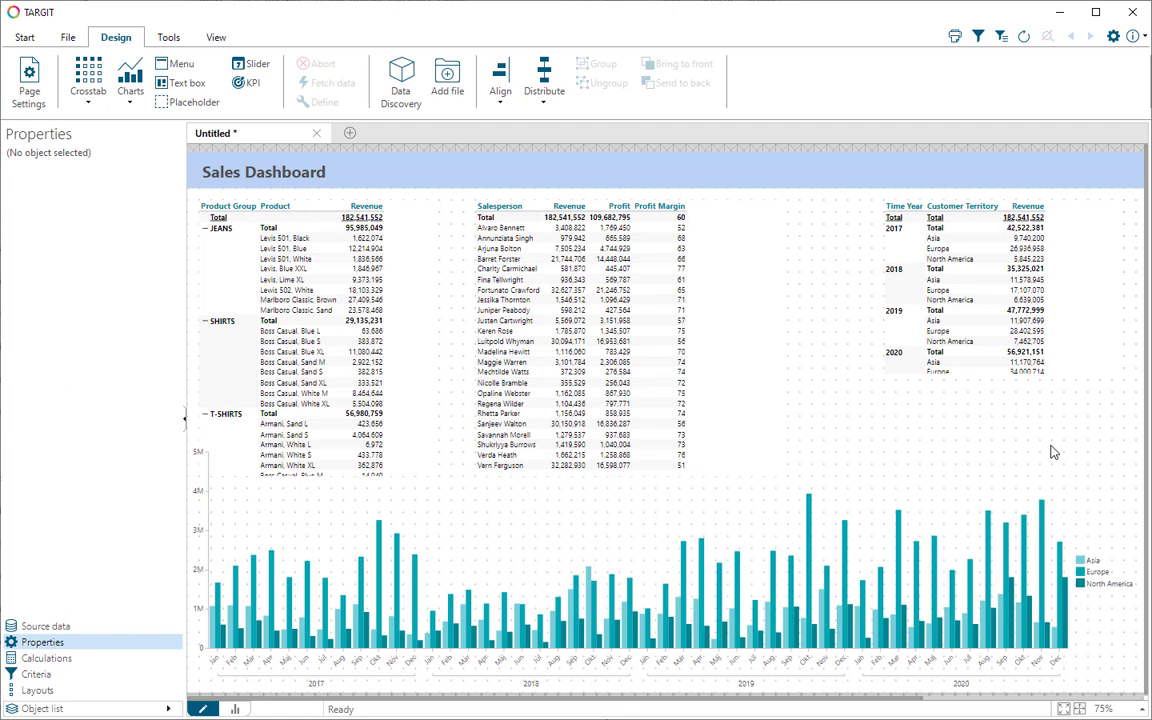
# Add the YMD hierarchy of the Time dimension to the criteria bar and check its selection list.
pyautogui.click(107, 630)
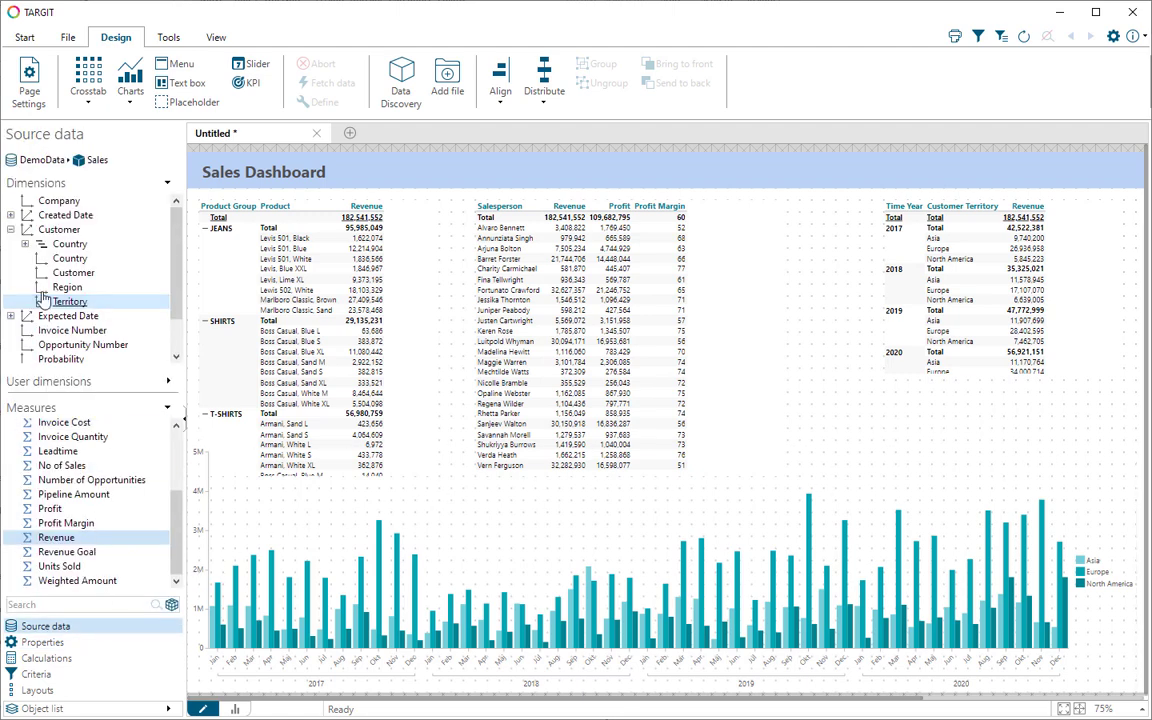
pyautogui.click(10, 230)
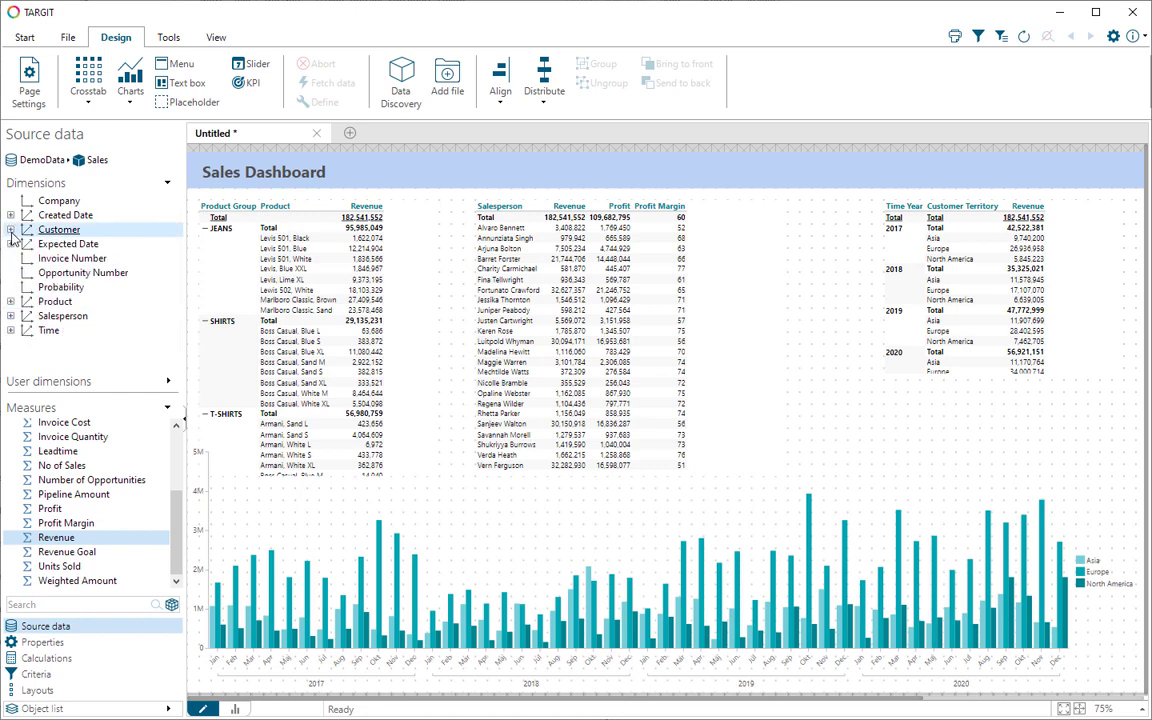
pyautogui.click(10, 331)
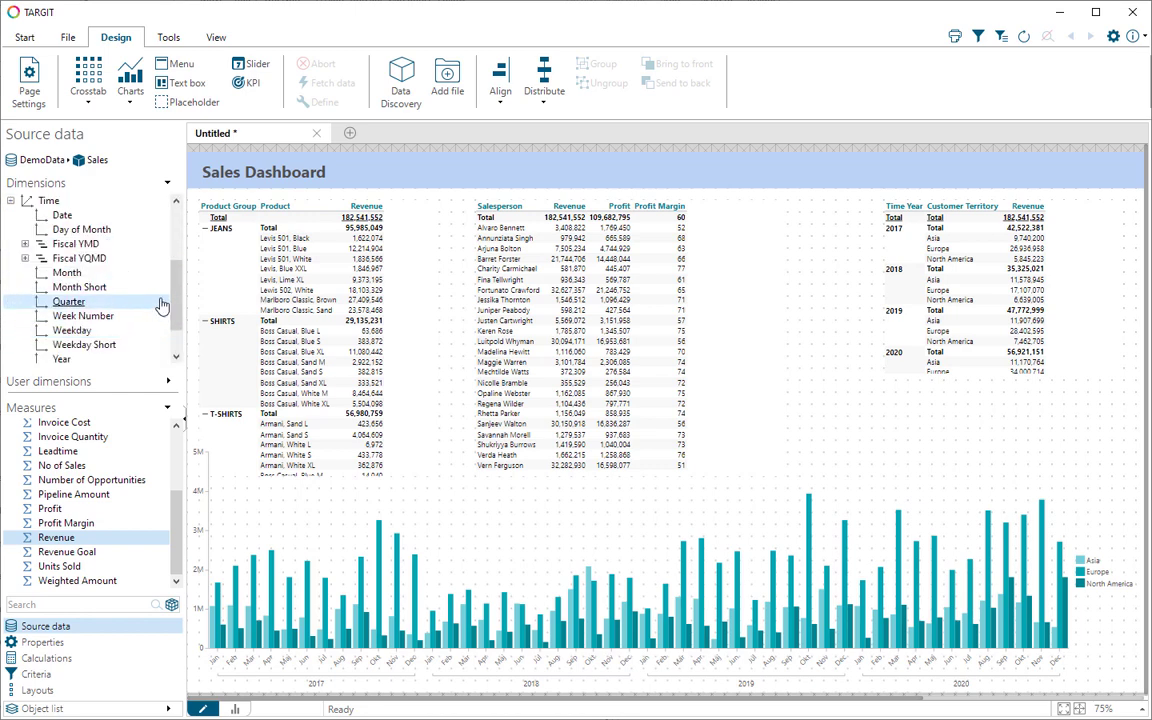
pyautogui.scroll(-1, 175, 303)
pyautogui.scroll(-1, 175, 303)
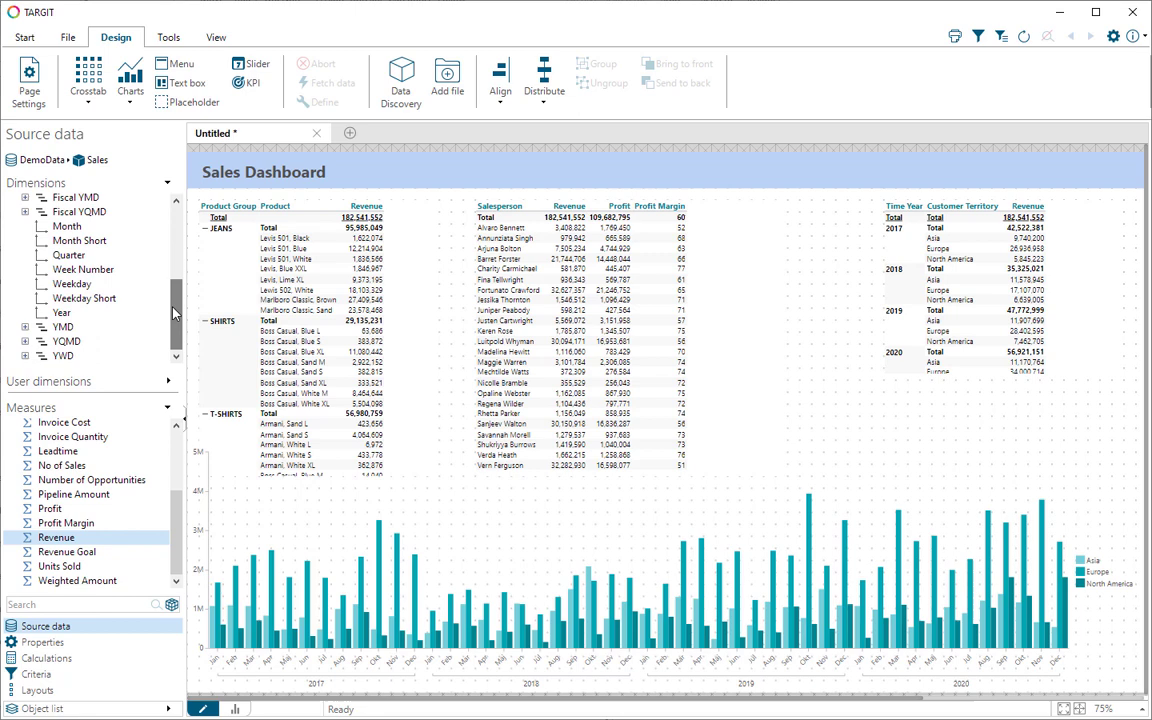
pyautogui.rightClick(61, 330)
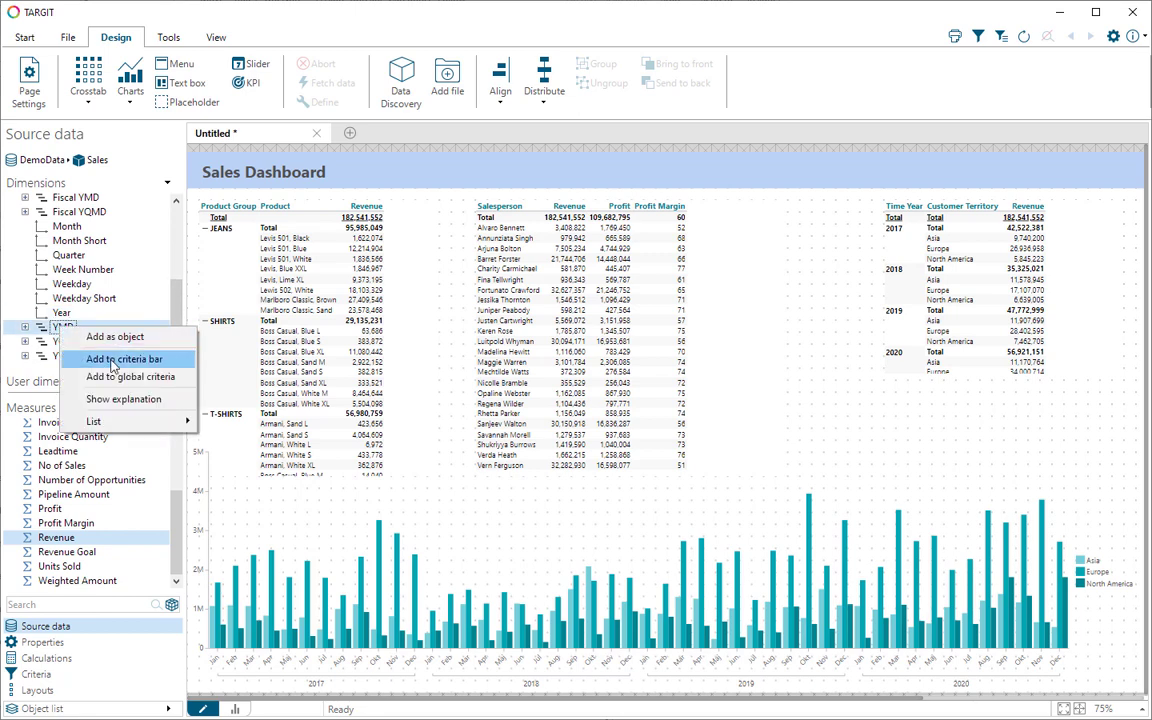
pyautogui.click(122, 359)
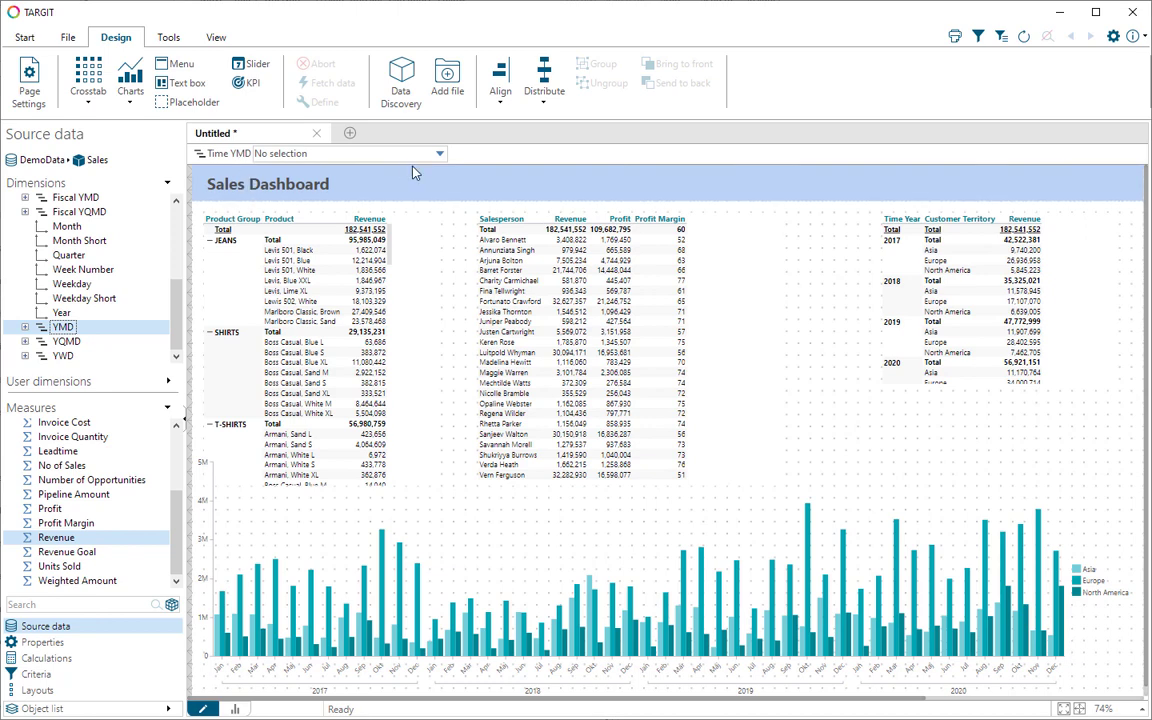
pyautogui.click(441, 154)
pyautogui.click(441, 155)
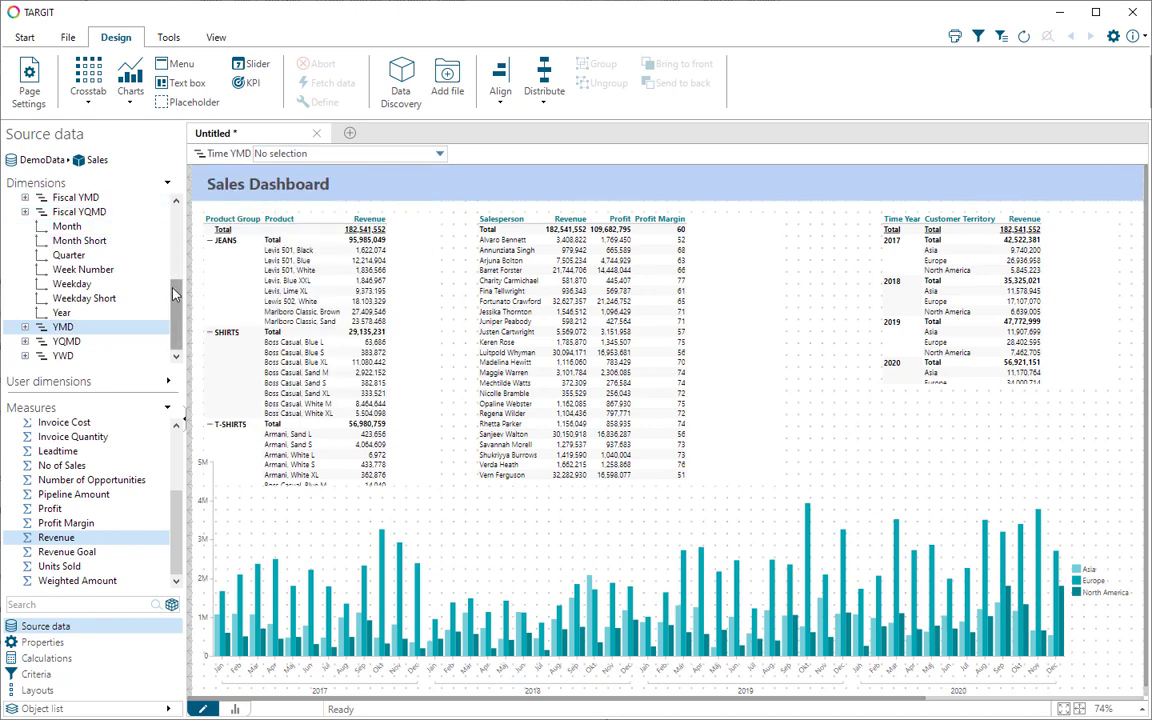
# Collapse the Time dimension and add the Company dimension to the criteria bar.
pyautogui.scroll(3, 172, 250)
pyautogui.click(11, 259)
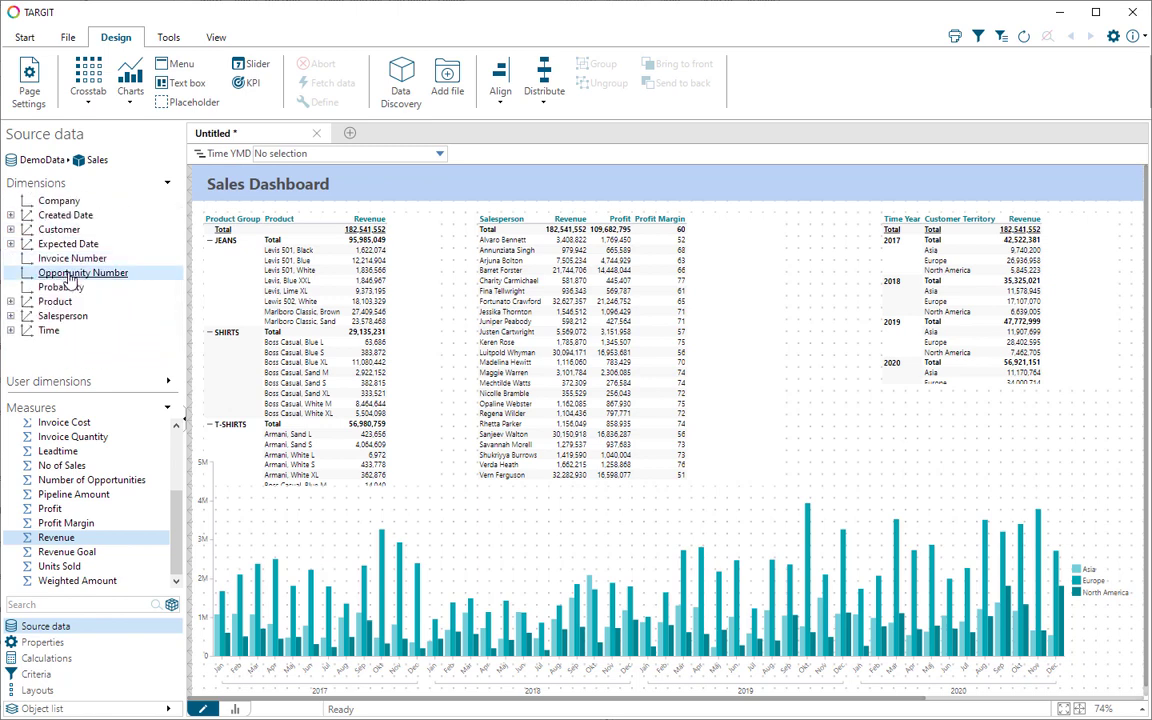
pyautogui.rightClick(49, 200)
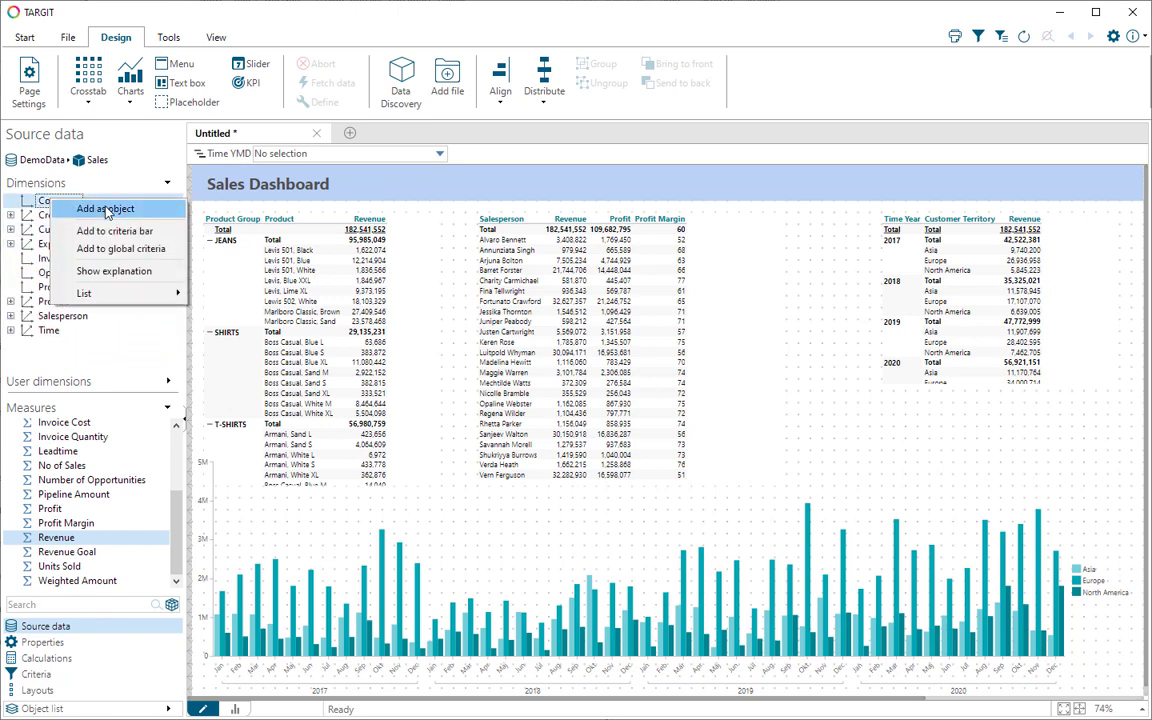
pyautogui.click(124, 232)
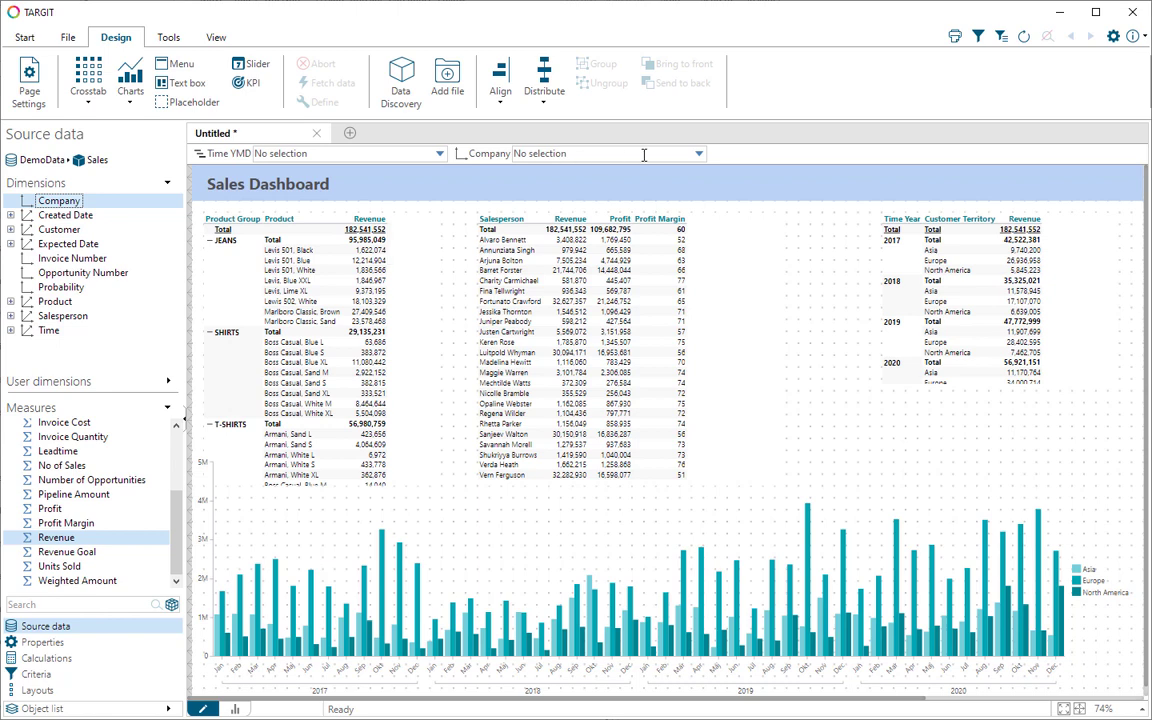
# Save the document as "My first dashboard" in the Personal location.
pyautogui.click(68, 39)
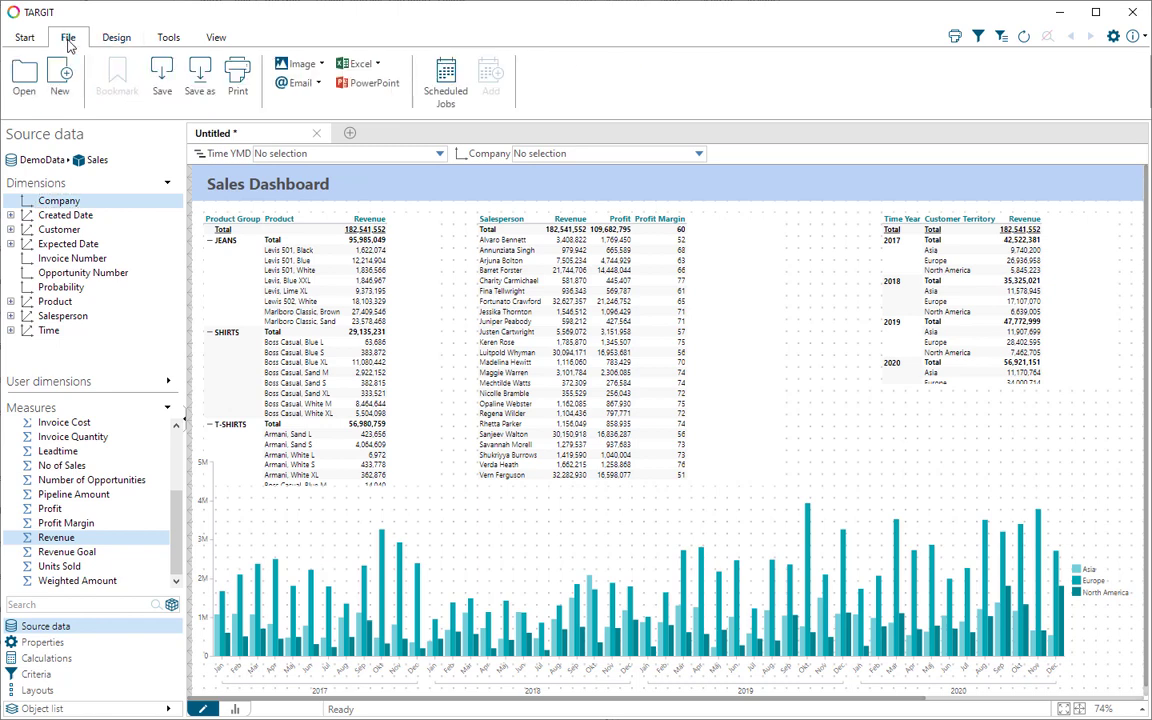
pyautogui.click(205, 83)
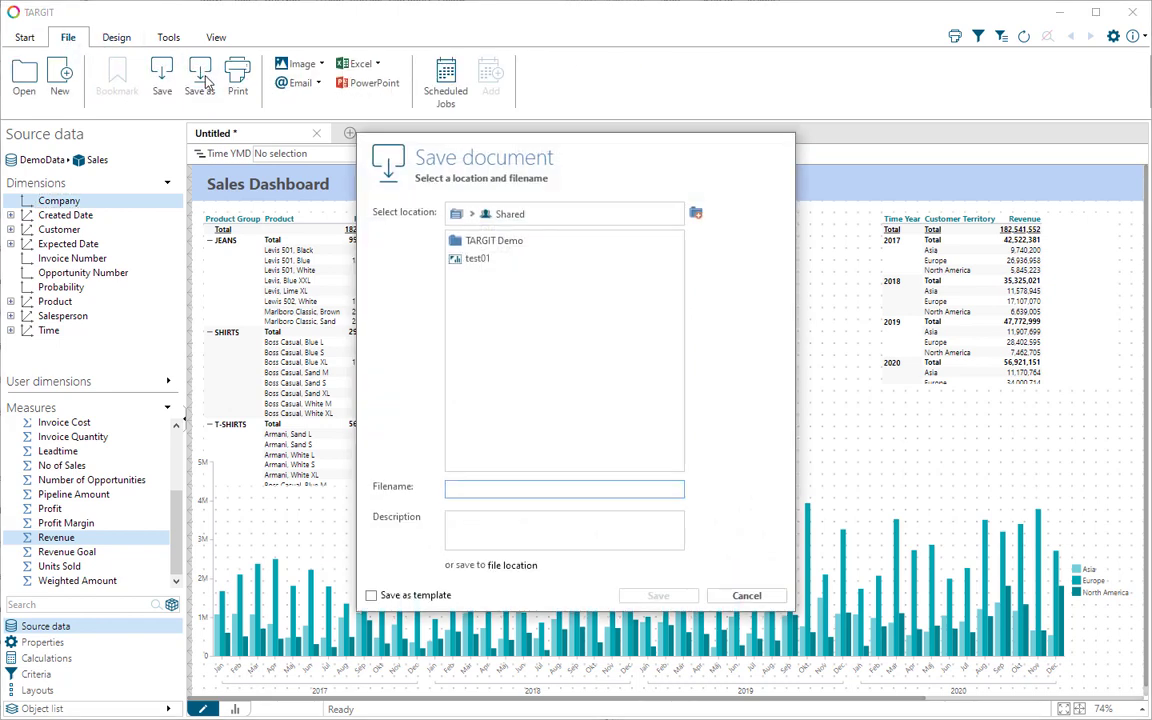
pyautogui.click(459, 219)
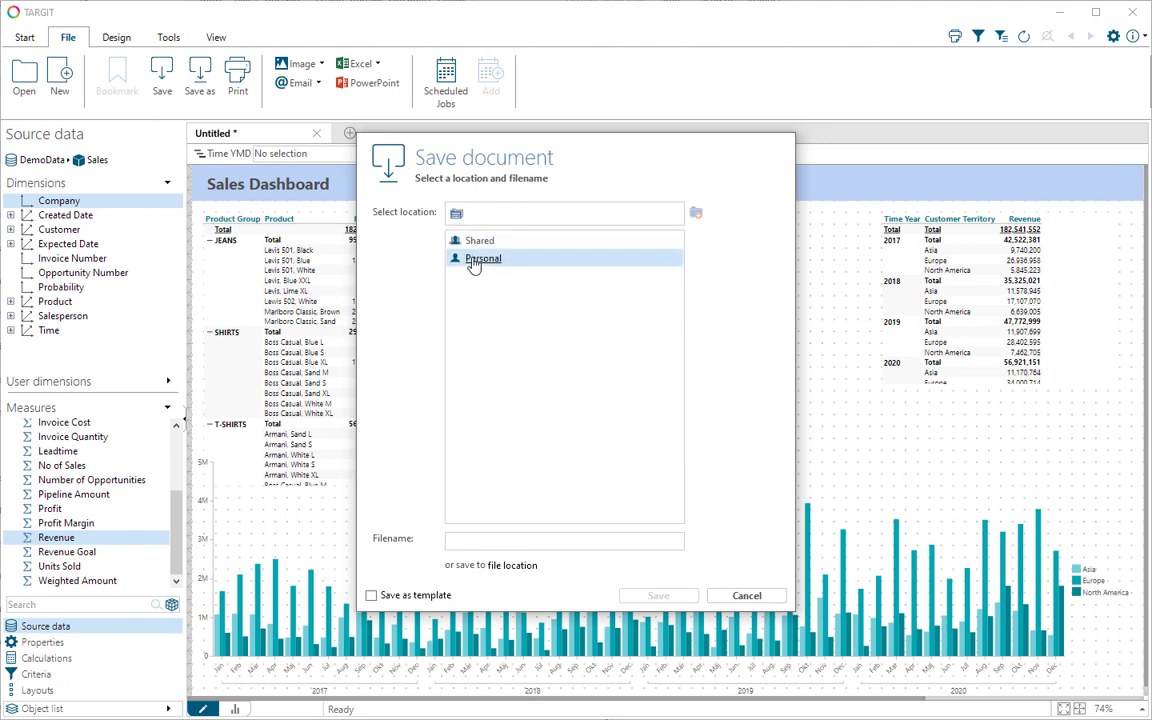
pyautogui.click(474, 262)
pyautogui.click(476, 542)
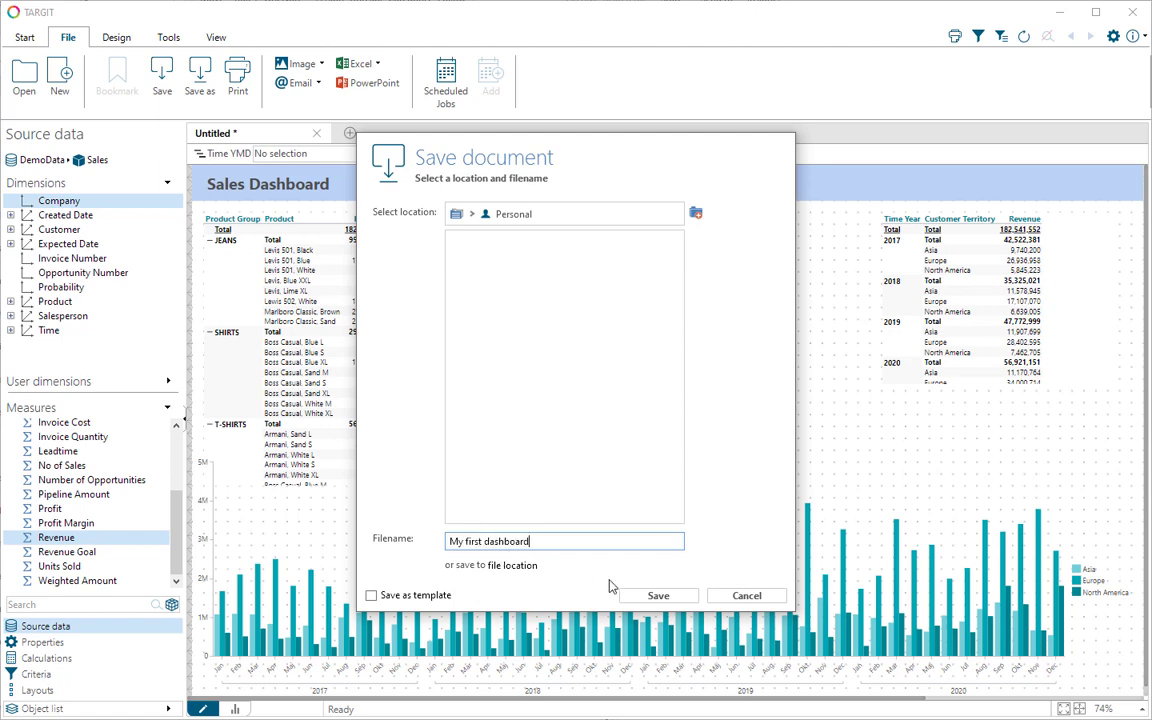
pyautogui.click(657, 595)
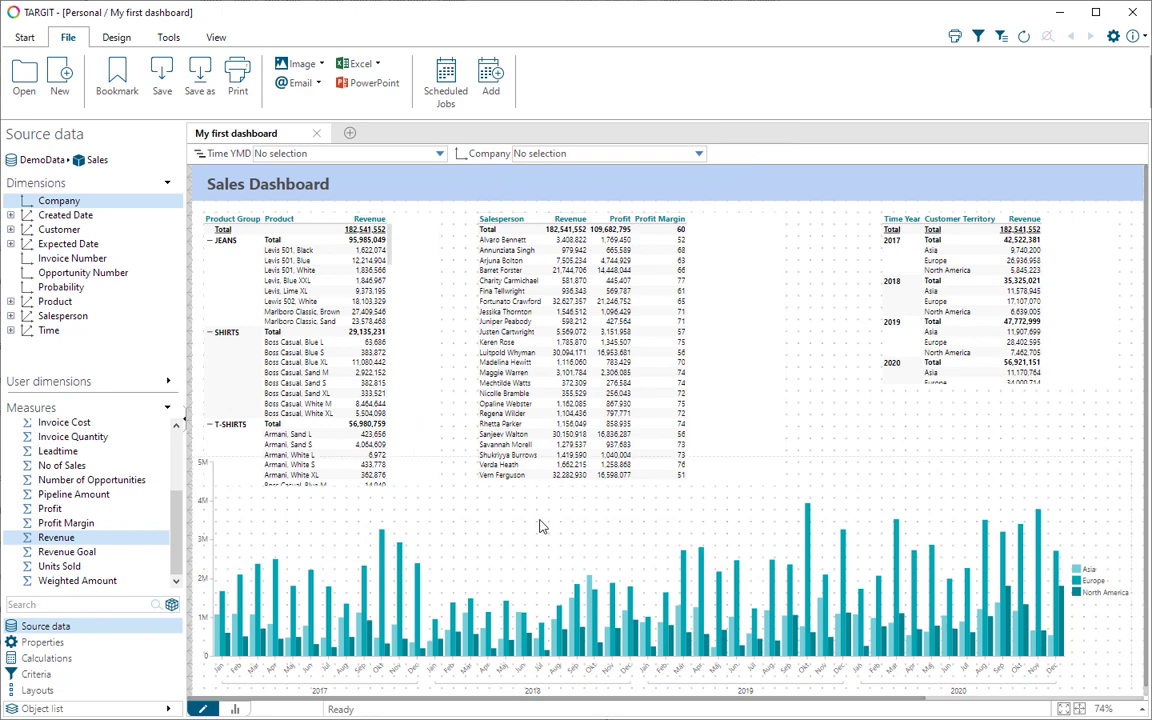
# Switch the dashboard from design mode to viewing mode and collapse the source data pane.
pyautogui.click(238, 709)
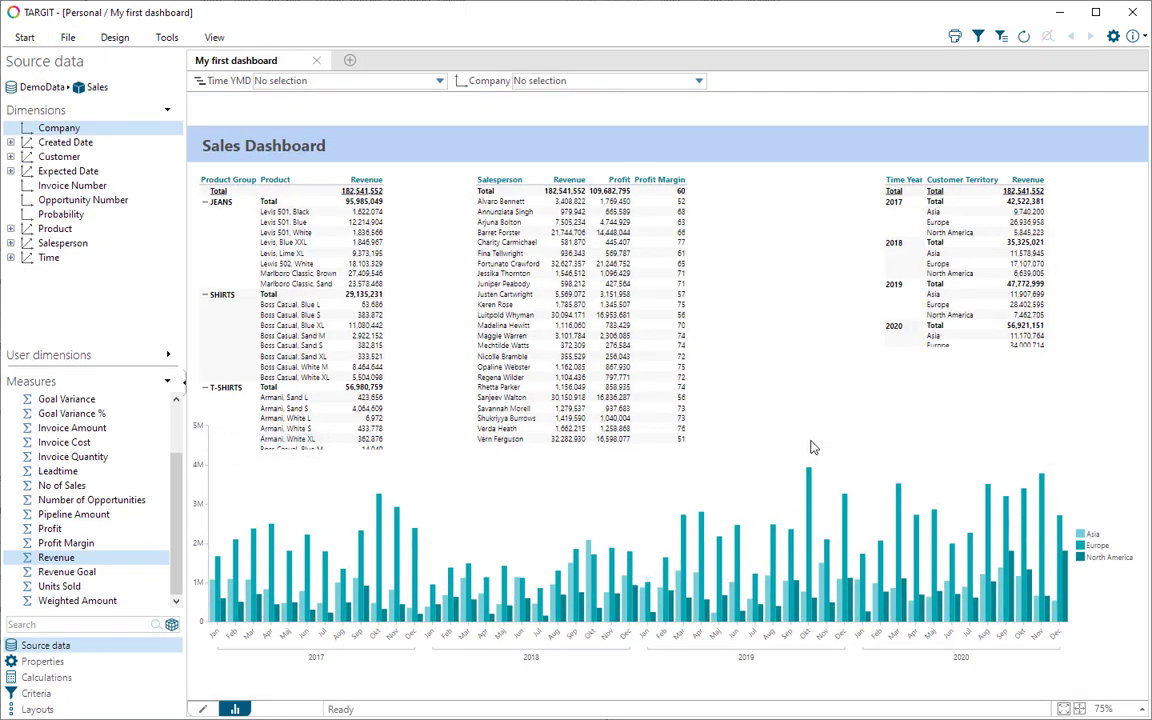
pyautogui.click(184, 383)
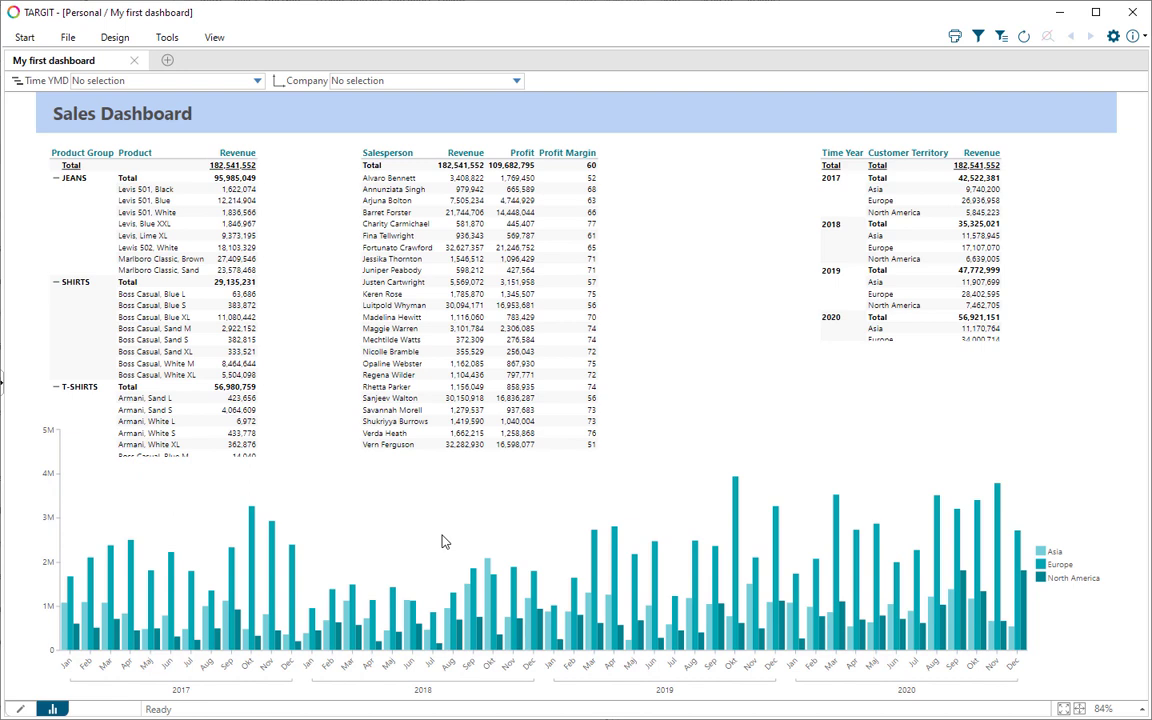
# Filter the dashboard to 2019 with the Time YMD criterion and to the product Boss Casual, Sand M.
pyautogui.click(258, 82)
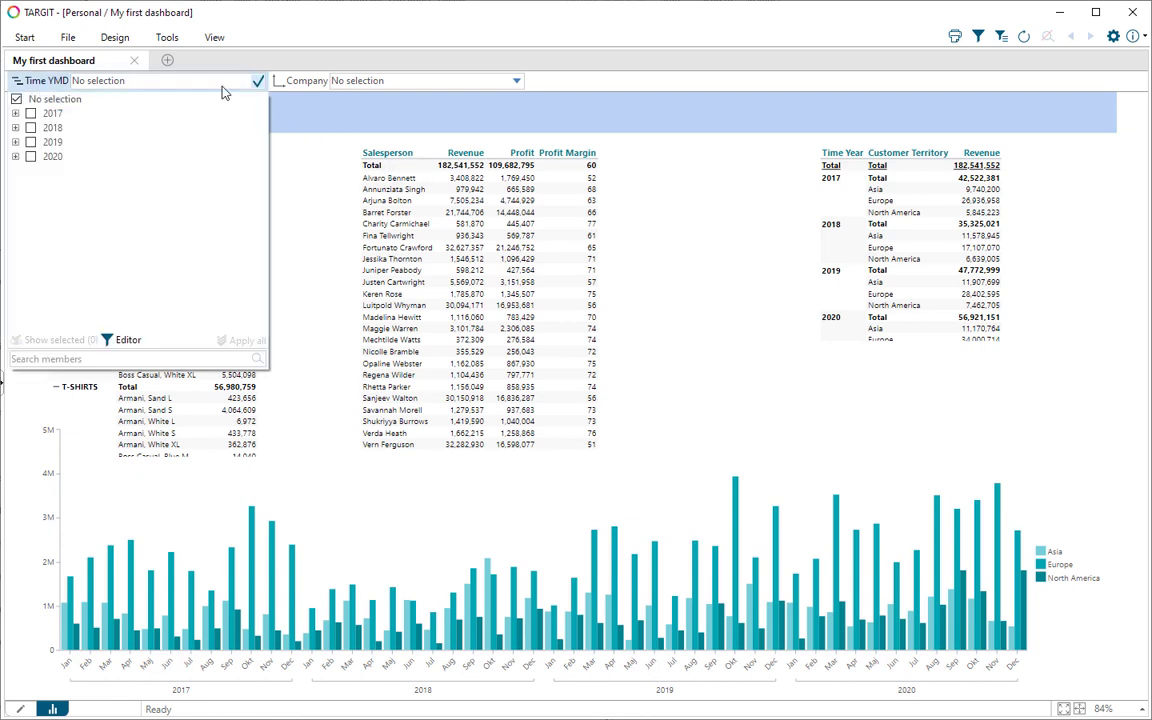
pyautogui.click(52, 140)
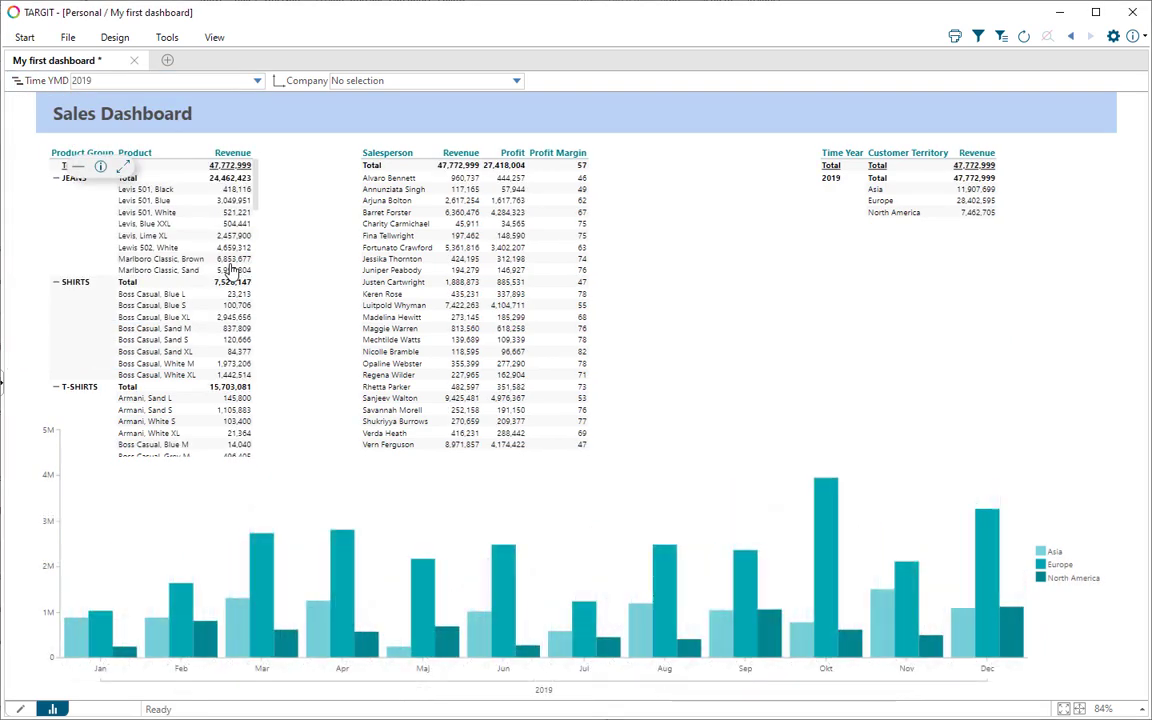
pyautogui.click(146, 328)
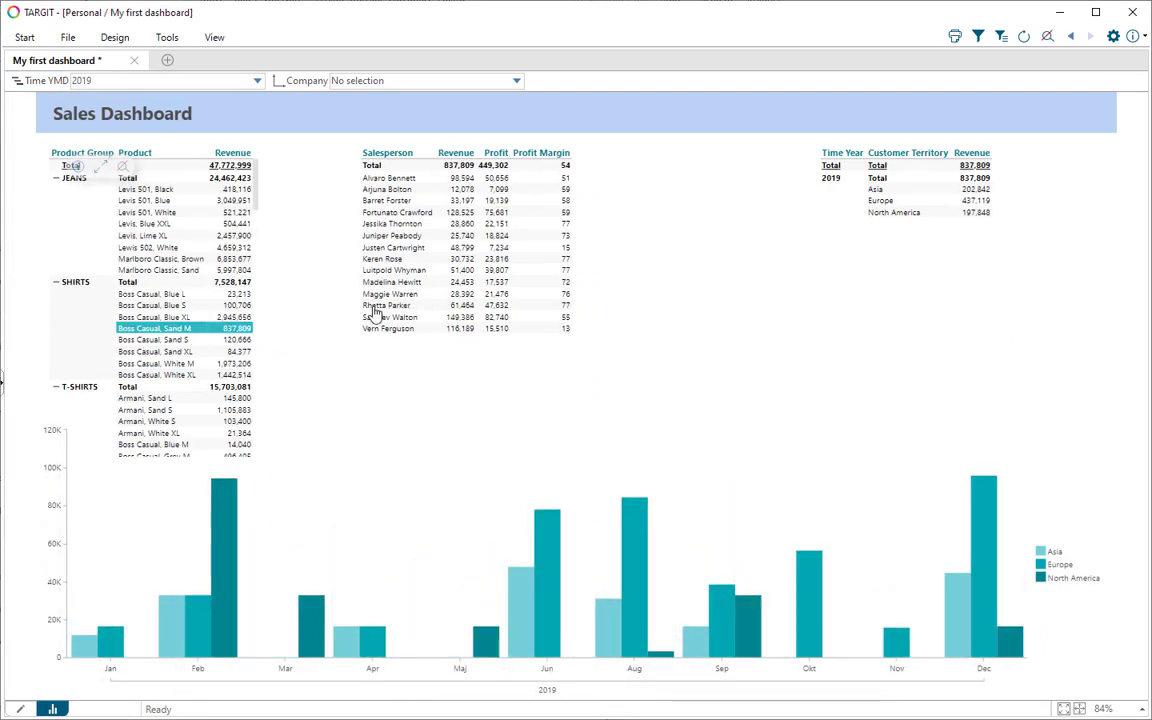
# Try a filter on one salesperson, clear it, and filter the dashboard by the Europe customer territory instead.
pyautogui.click(386, 306)
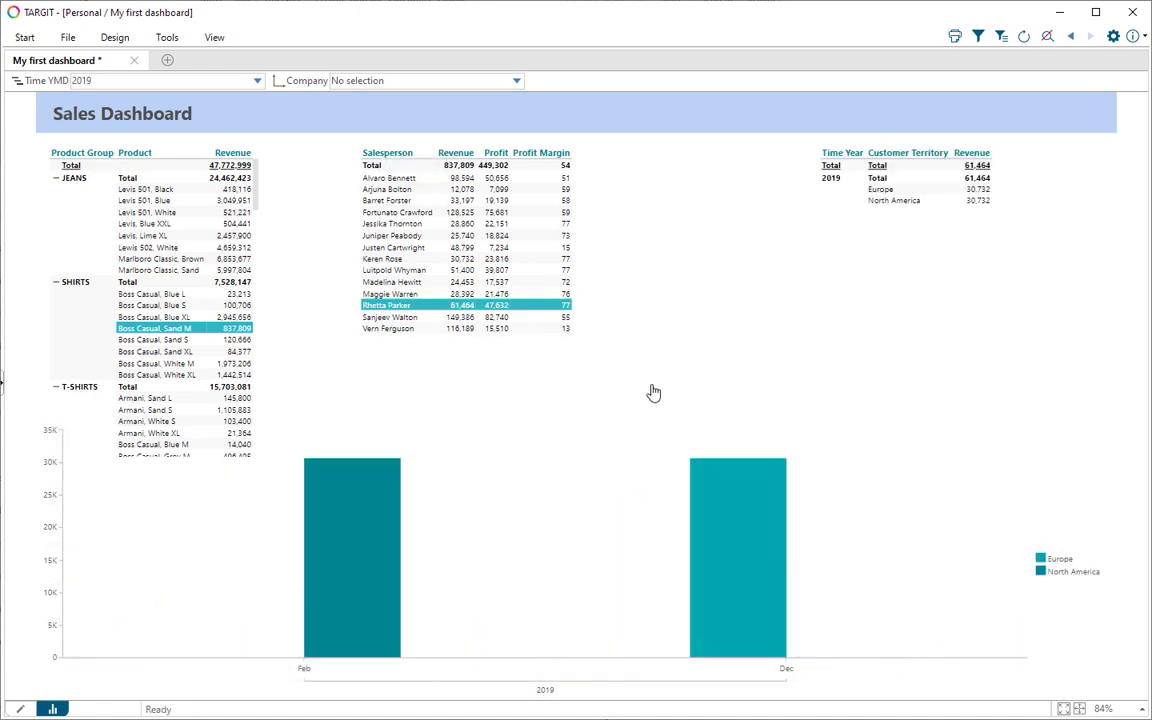
pyautogui.click(386, 304)
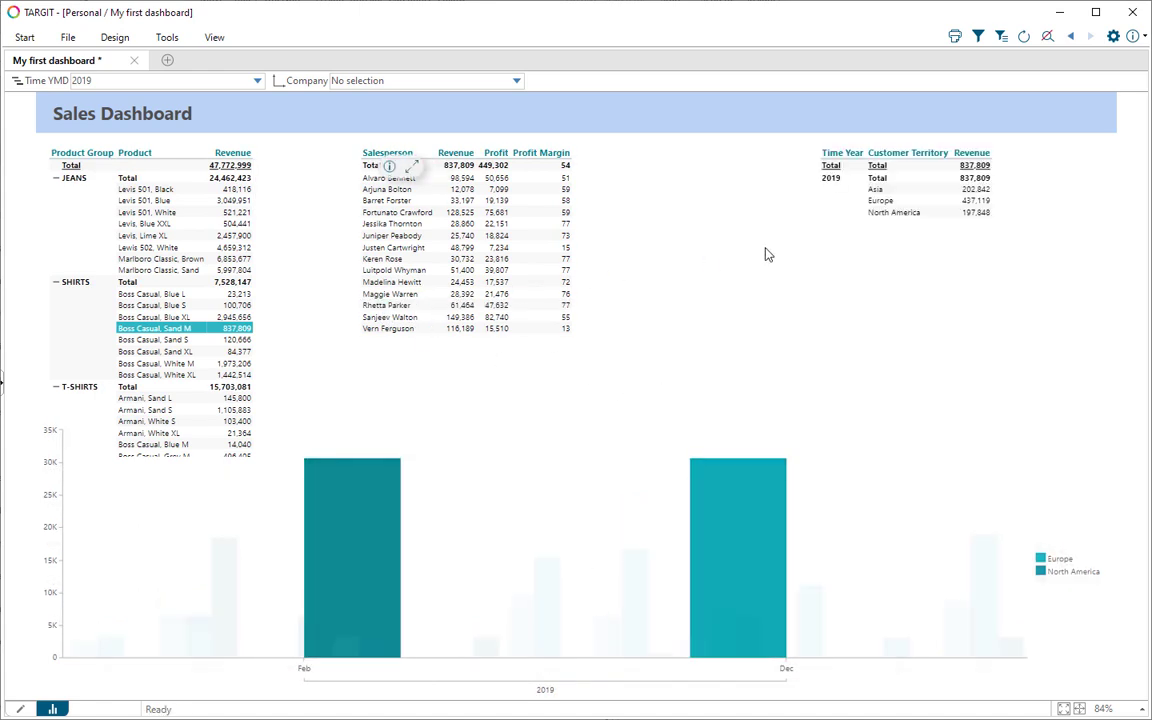
pyautogui.click(892, 202)
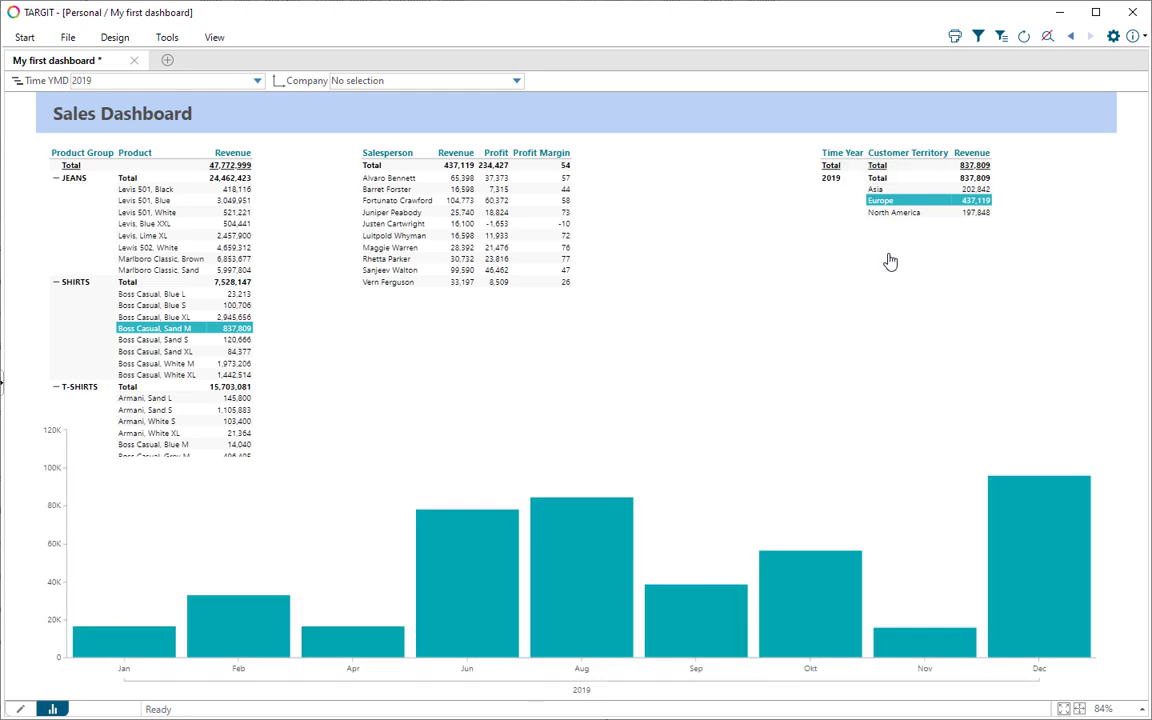